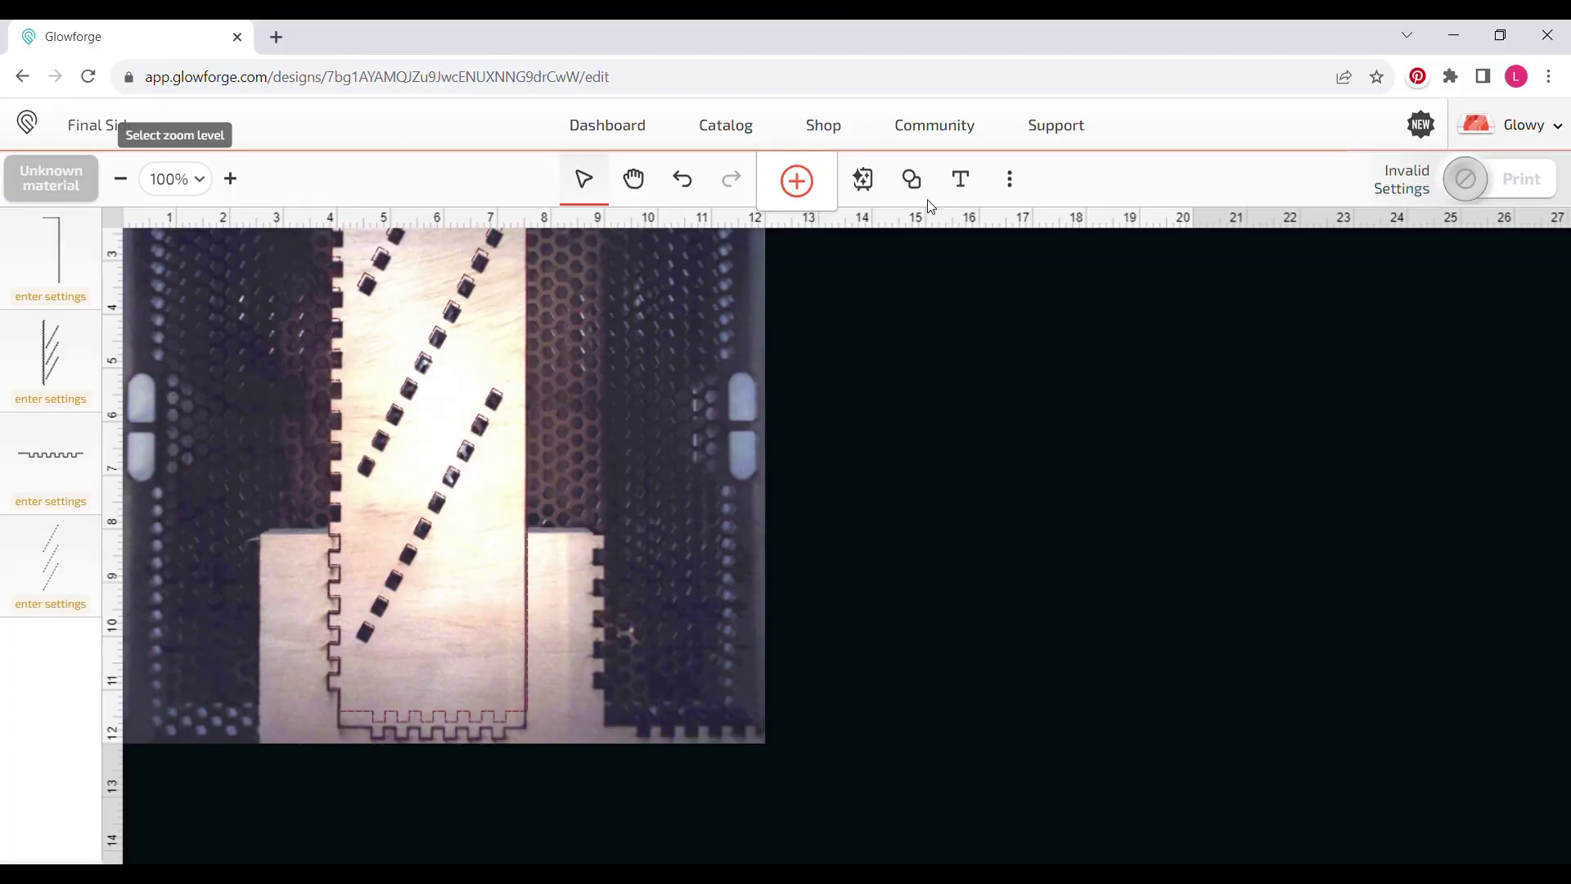
# Place a small circle on the bare wood beside the side panel as an alignment mark
pyautogui.click(923, 180)
pyautogui.click(912, 227)
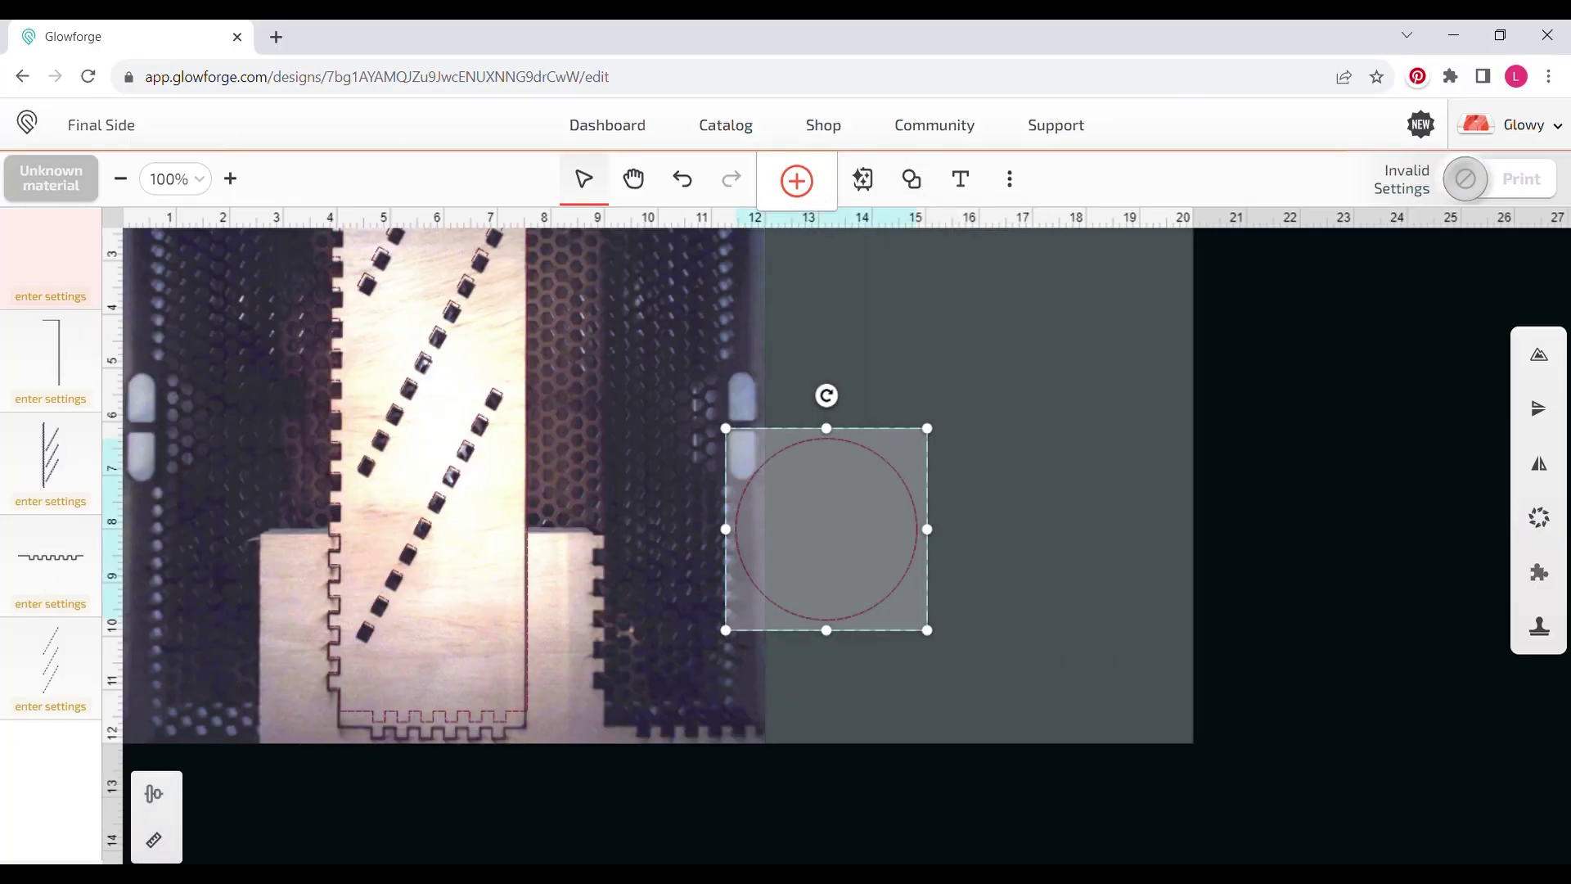
pyautogui.moveTo(855, 567); pyautogui.dragTo(649, 637)
pyautogui.moveTo(526, 702); pyautogui.dragTo(639, 554)
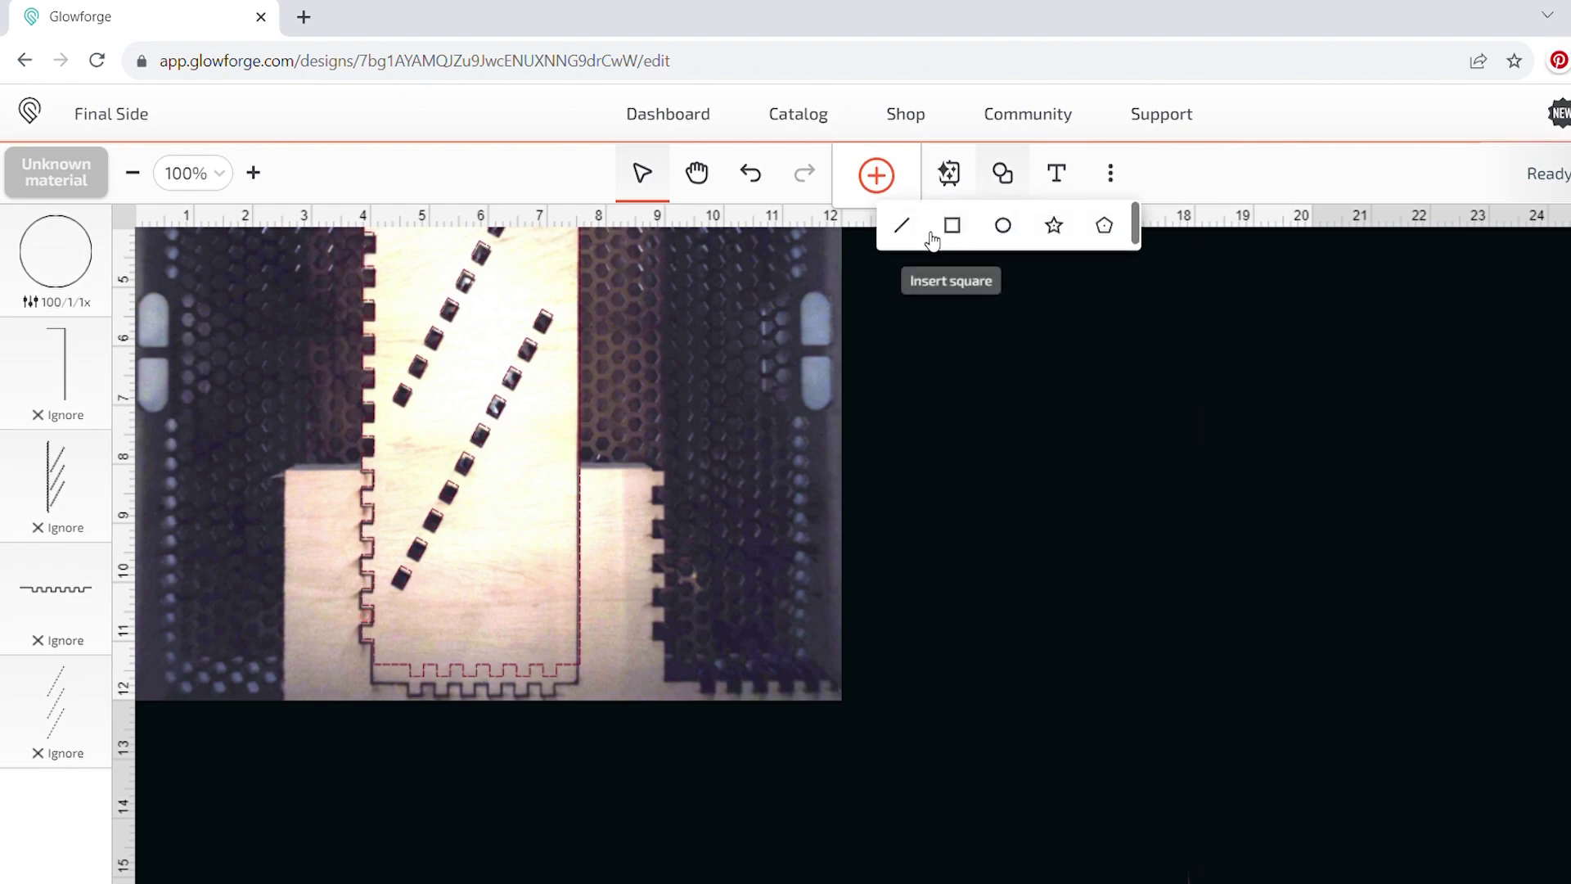
# Insert a horizontal line along the panel's bottom joints and shift the entire design slightly down to match the existing cut
pyautogui.click(903, 227)
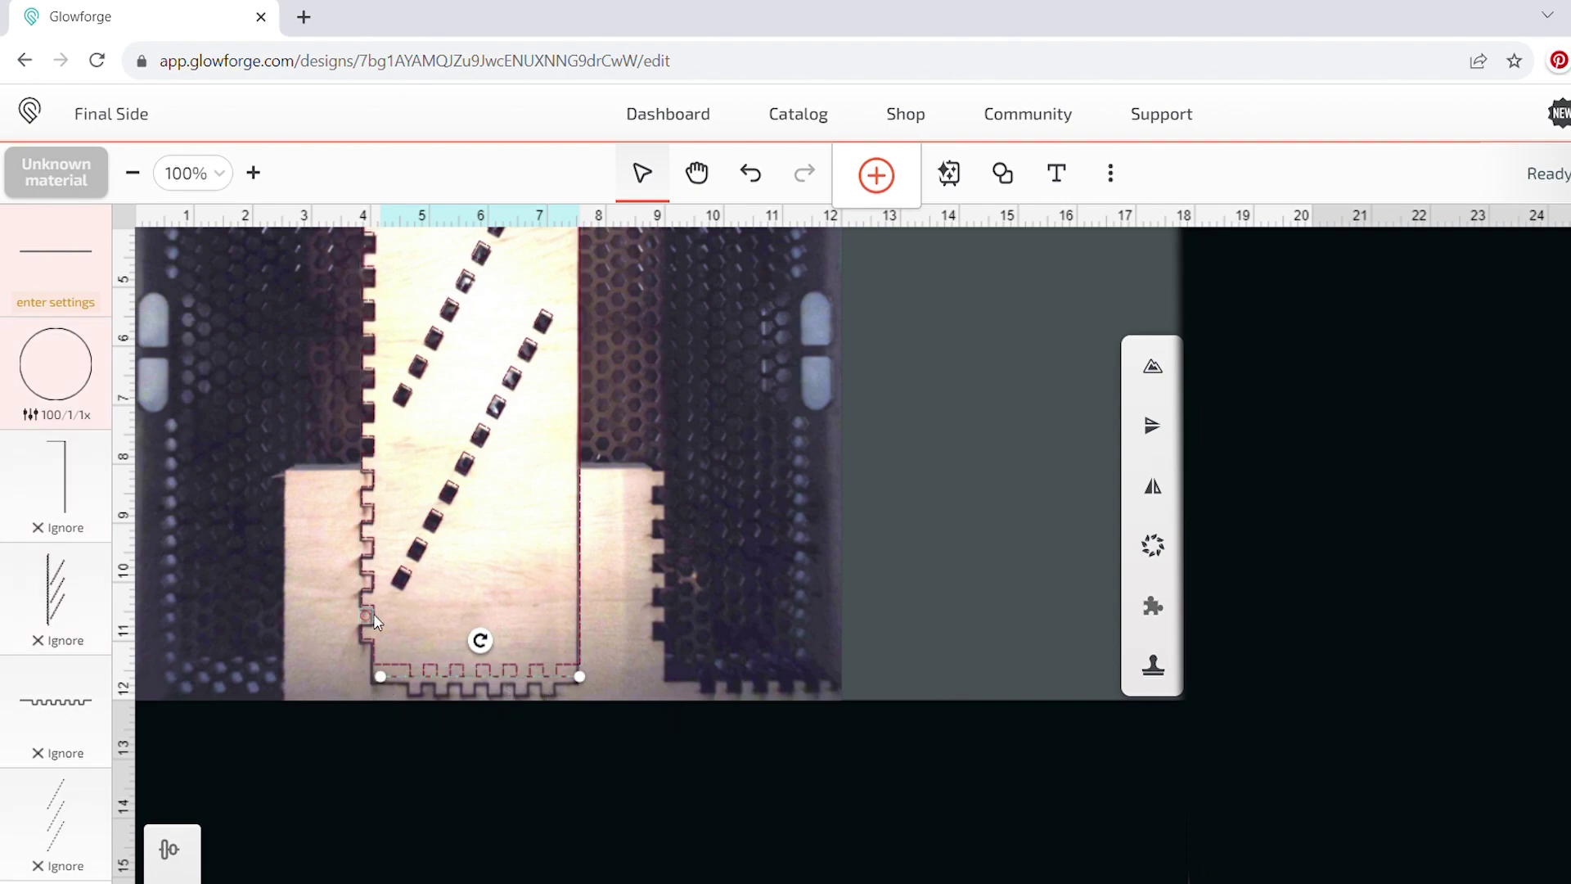
pyautogui.moveTo(204, 691); pyautogui.dragTo(736, 790)
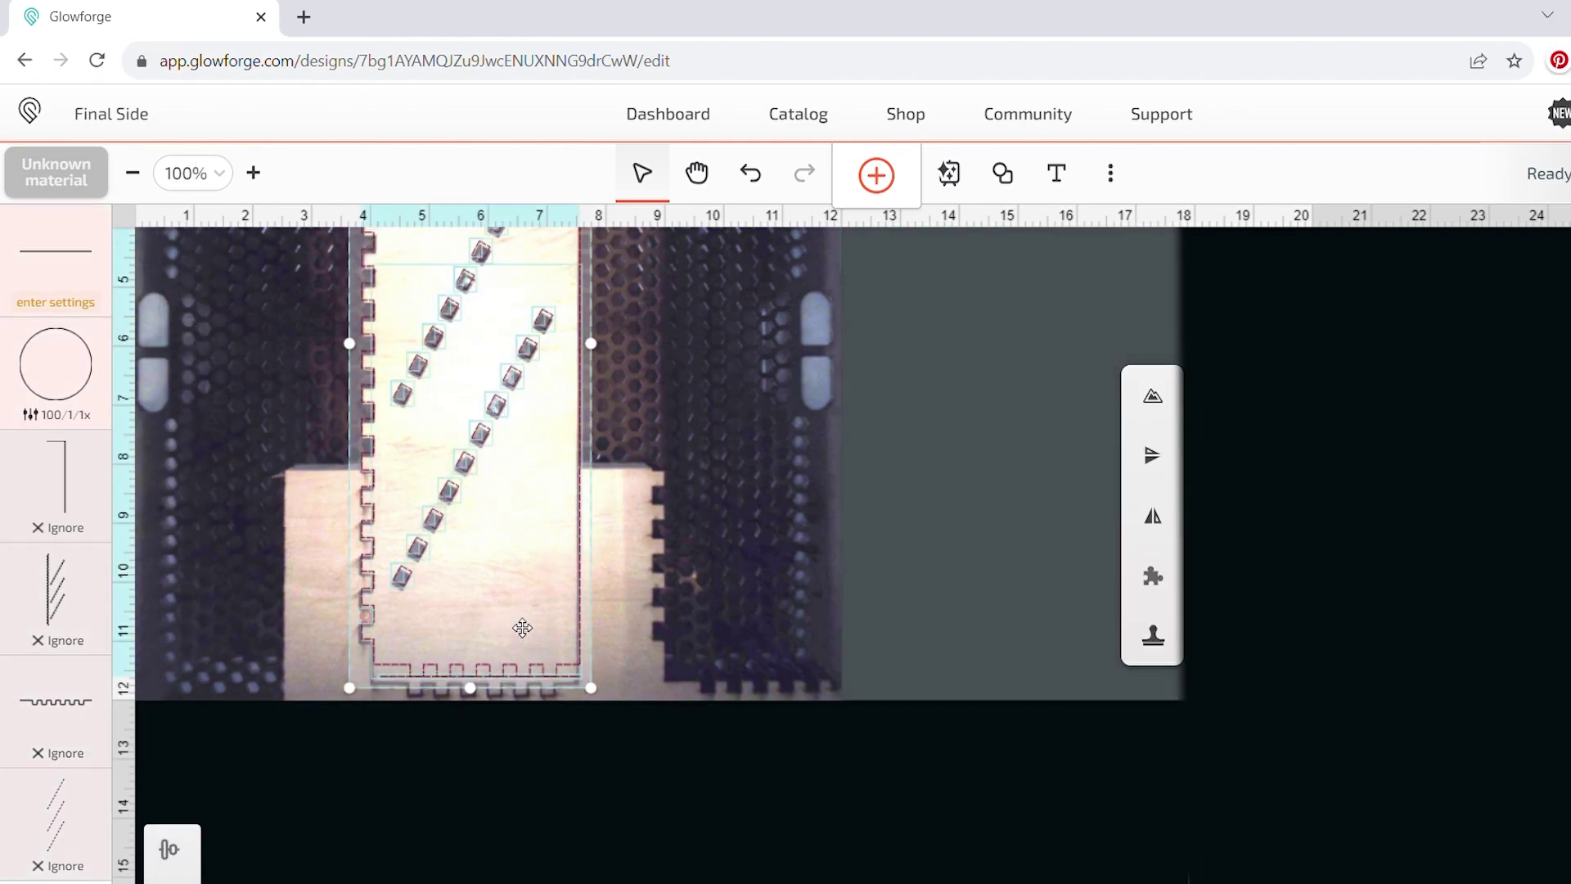
pyautogui.moveTo(527, 623); pyautogui.dragTo(523, 626)
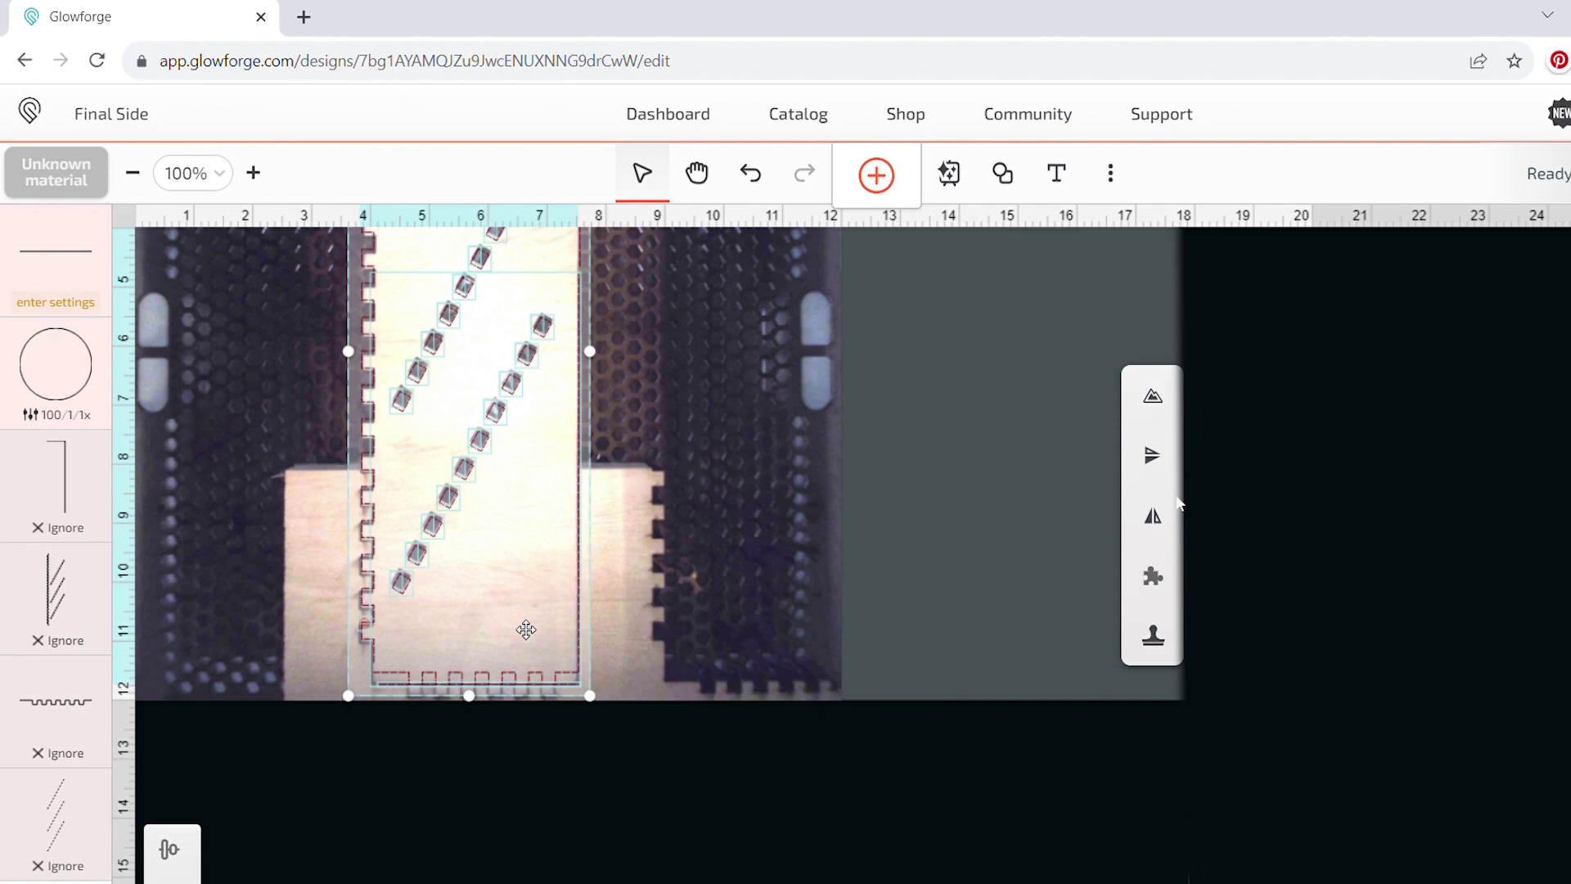
pyautogui.click(693, 681)
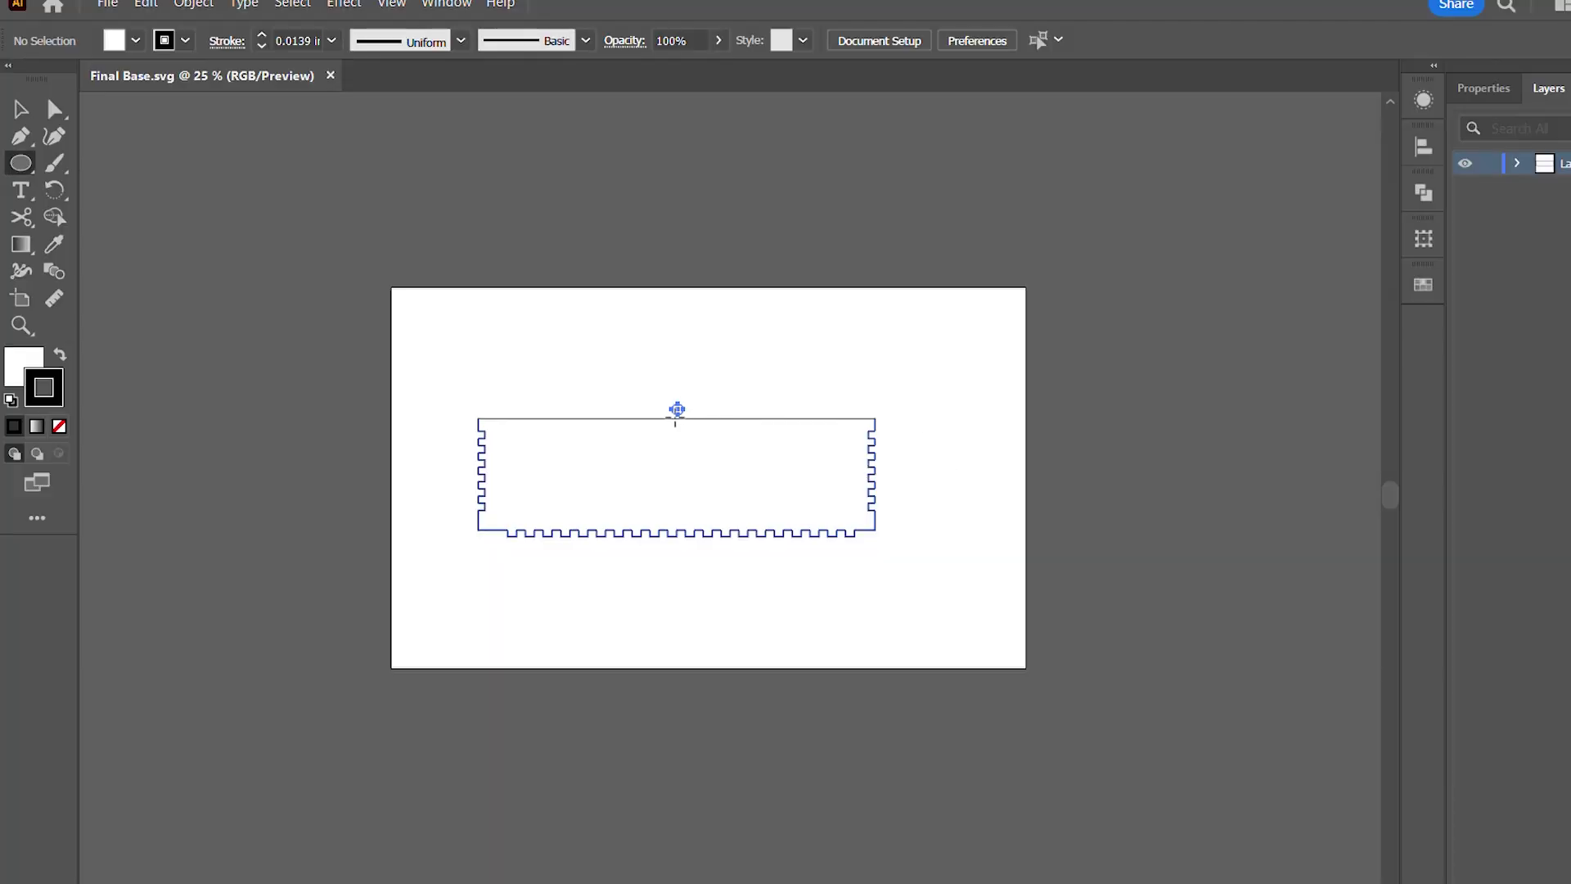
# In Illustrator, add a small circle below the base outline's bottom edge and split the bottom joint path at its middle with Scissors
pyautogui.click(676, 415)
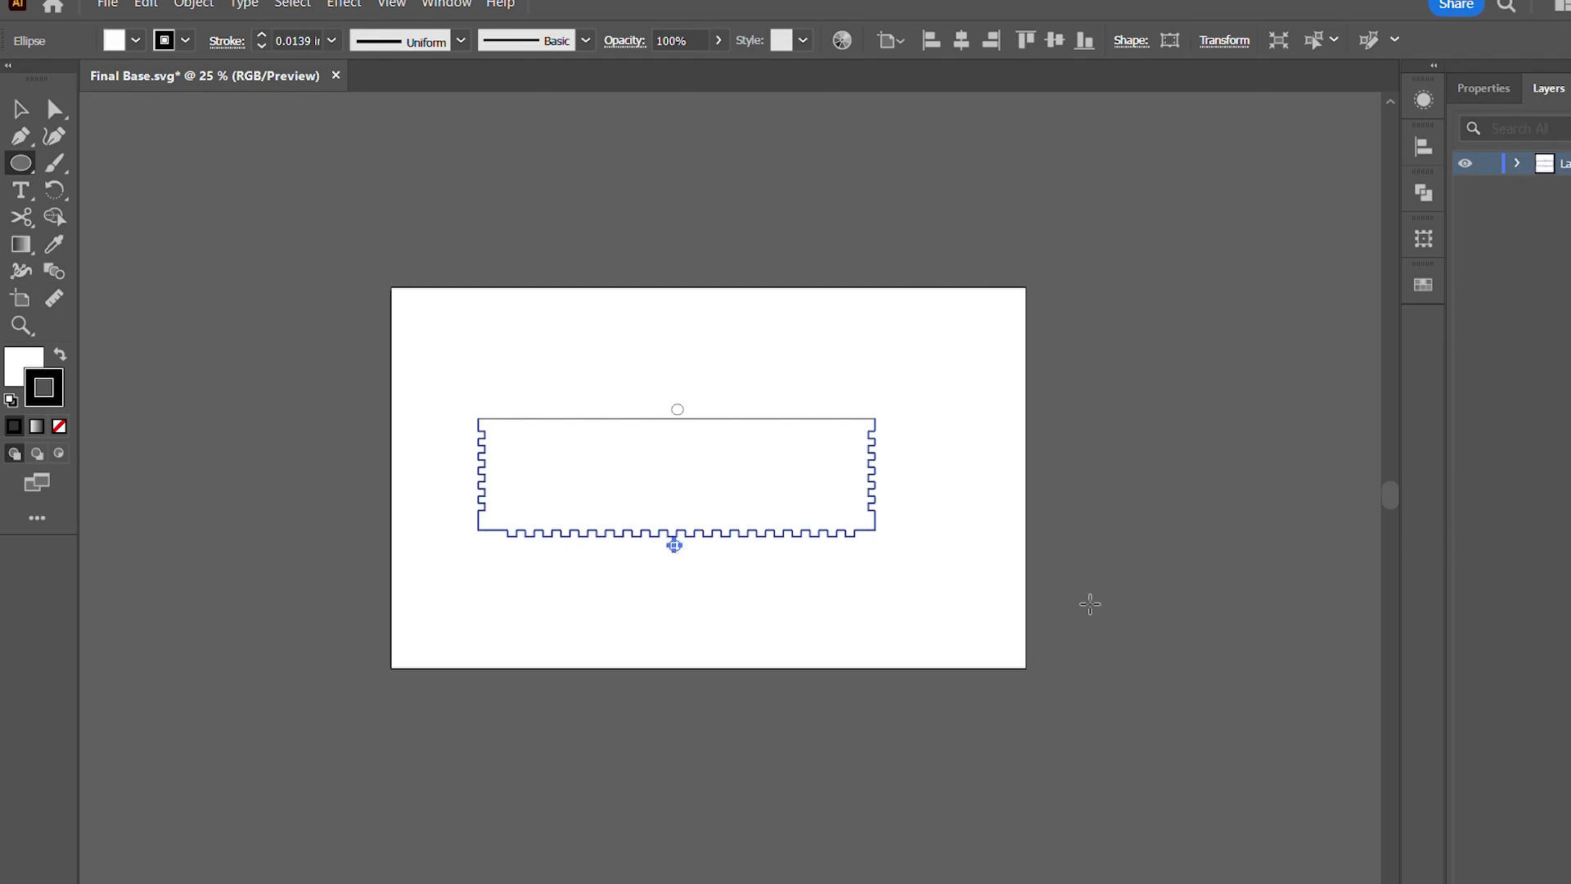
pyautogui.press('c')
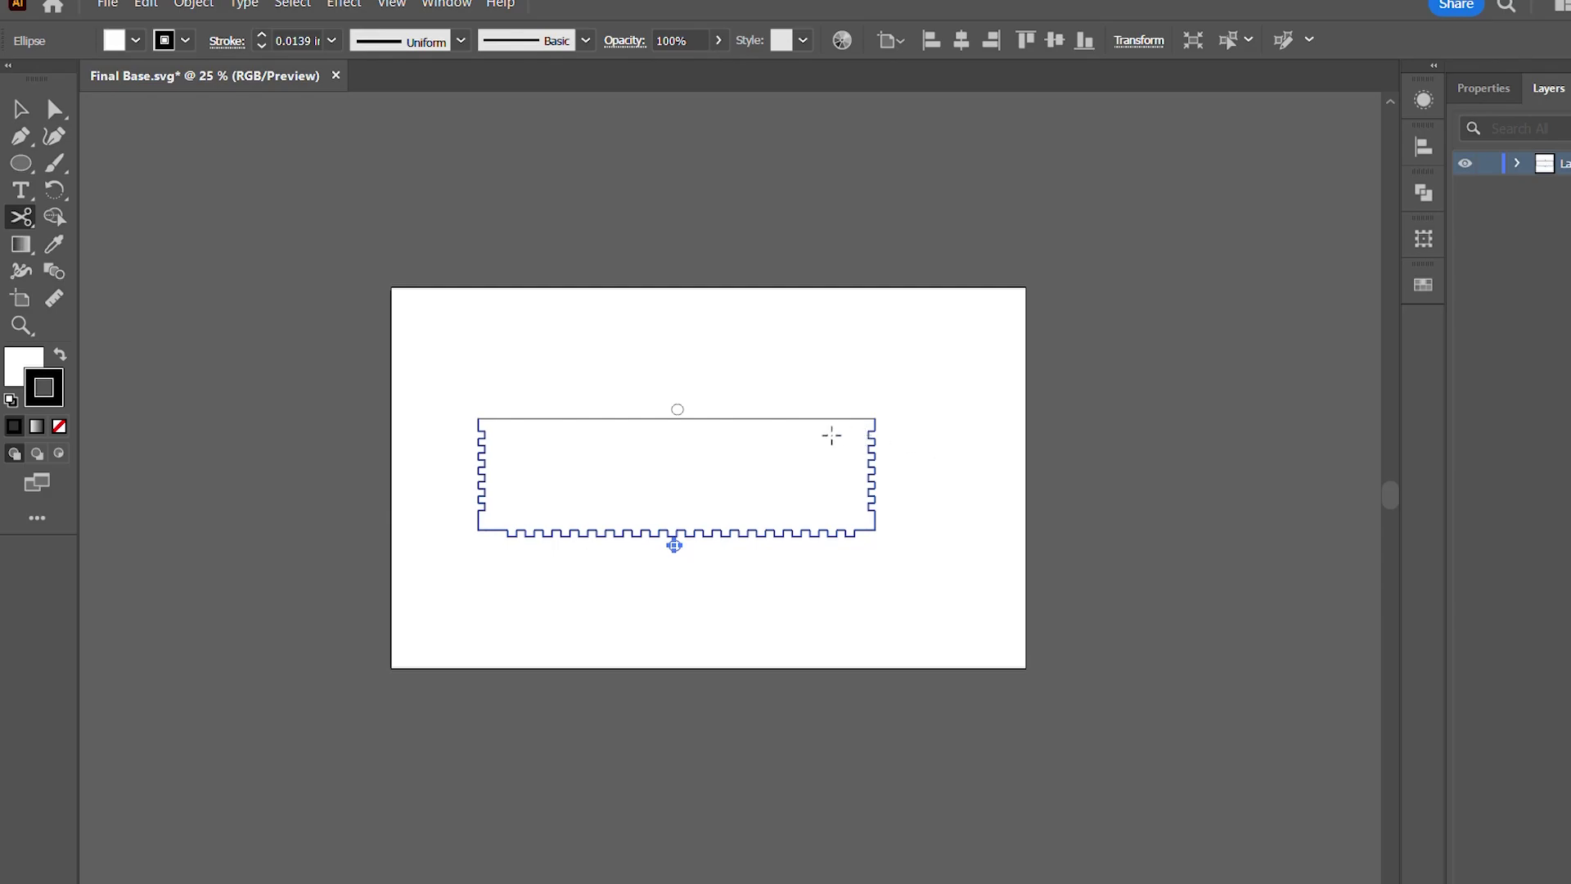
pyautogui.keyDown('alt'); pyautogui.scroll(3, 651, 466); pyautogui.keyUp('alt')
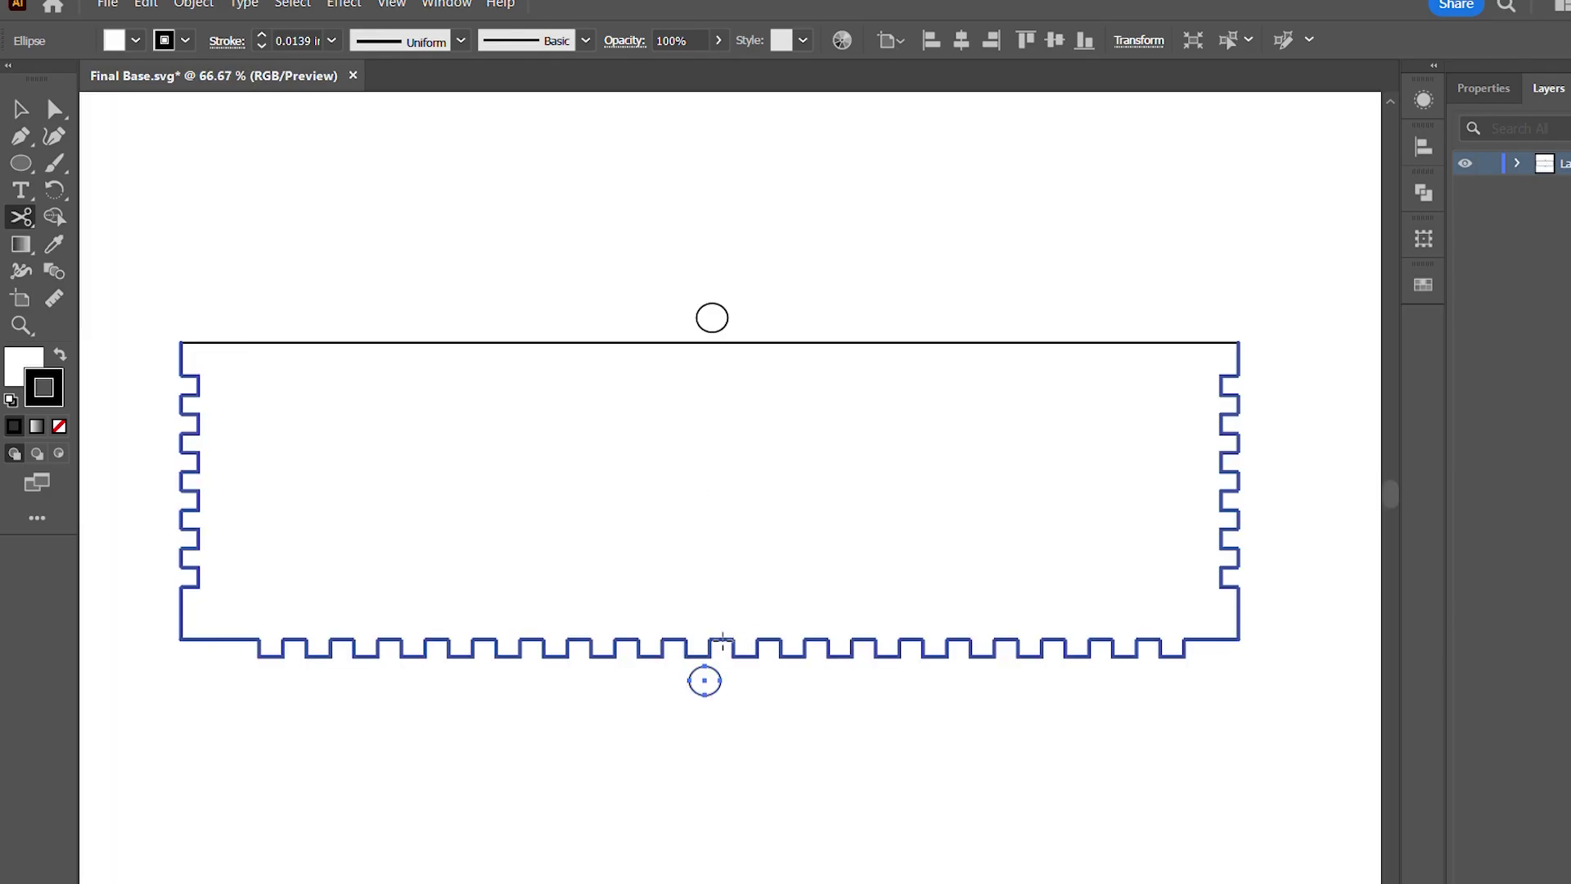
pyautogui.click(723, 639)
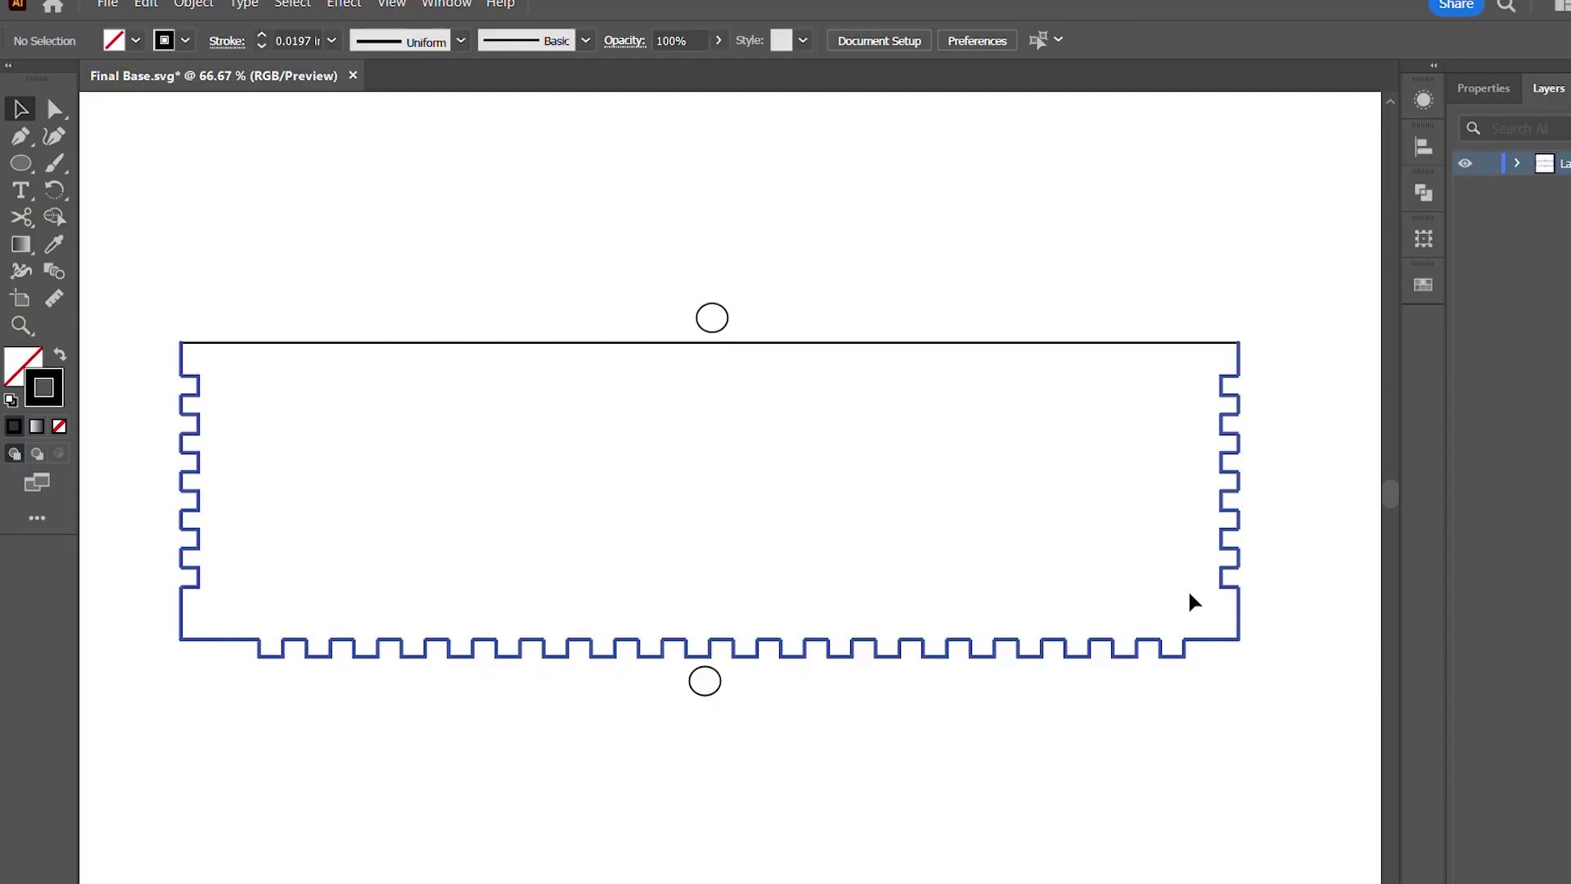
# Duplicate the entire base outline with both circles into the empty area below the artboard
pyautogui.hotkey('ctrl', '-')
pyautogui.hotkey('ctrl', '-')
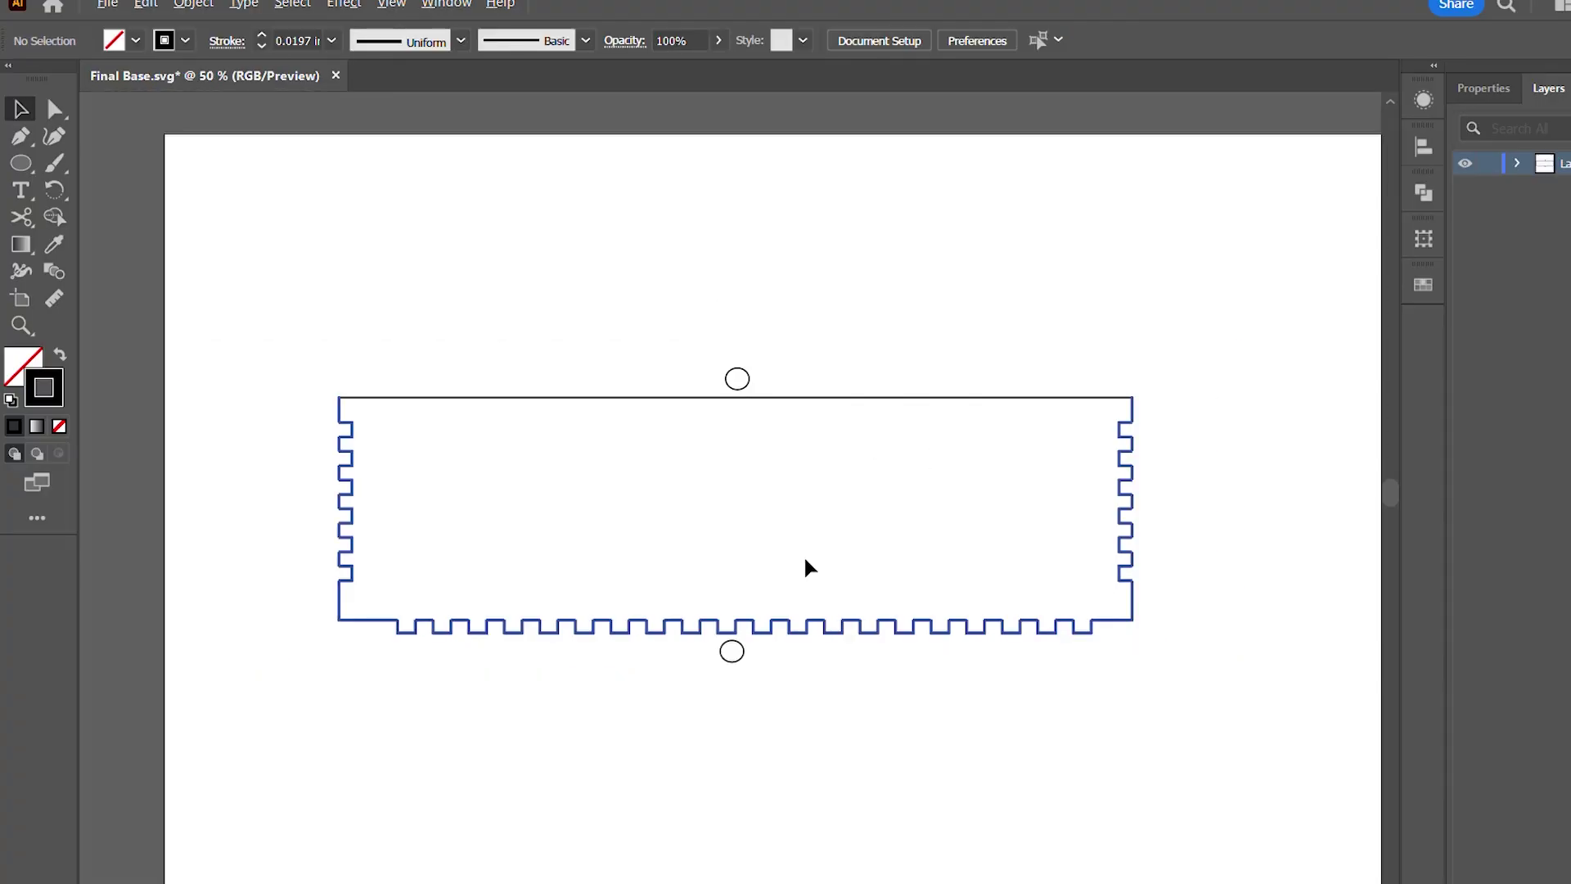
pyautogui.moveTo(1121, 690); pyautogui.dragTo(433, 364)
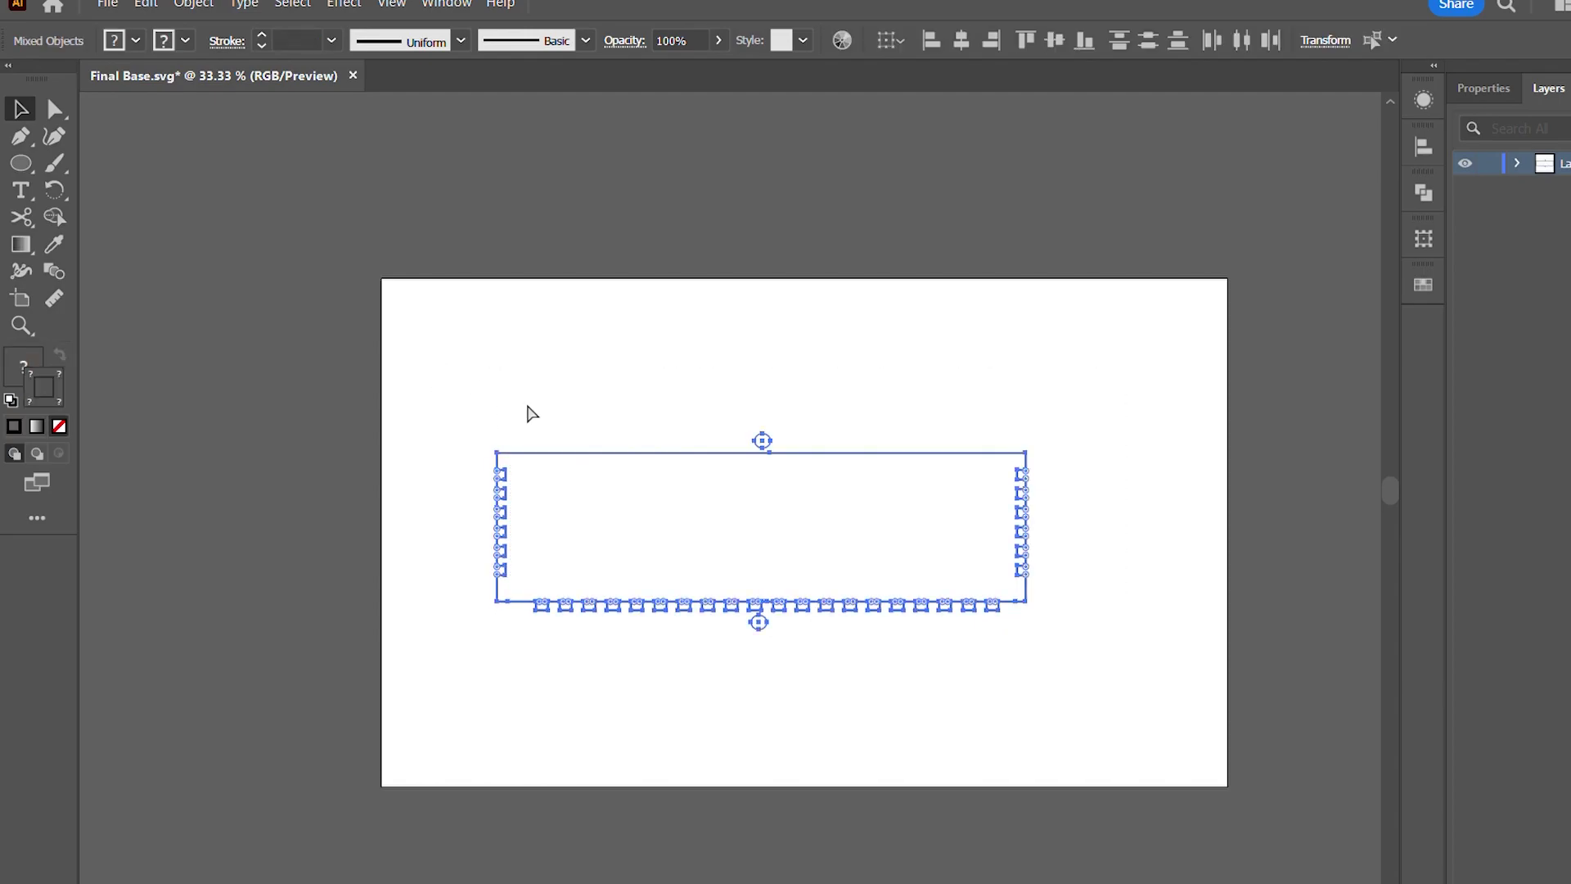
pyautogui.click(341, 529)
pyautogui.scroll(-6, 660, 407)
pyautogui.hotkey('ctrl', 'v')
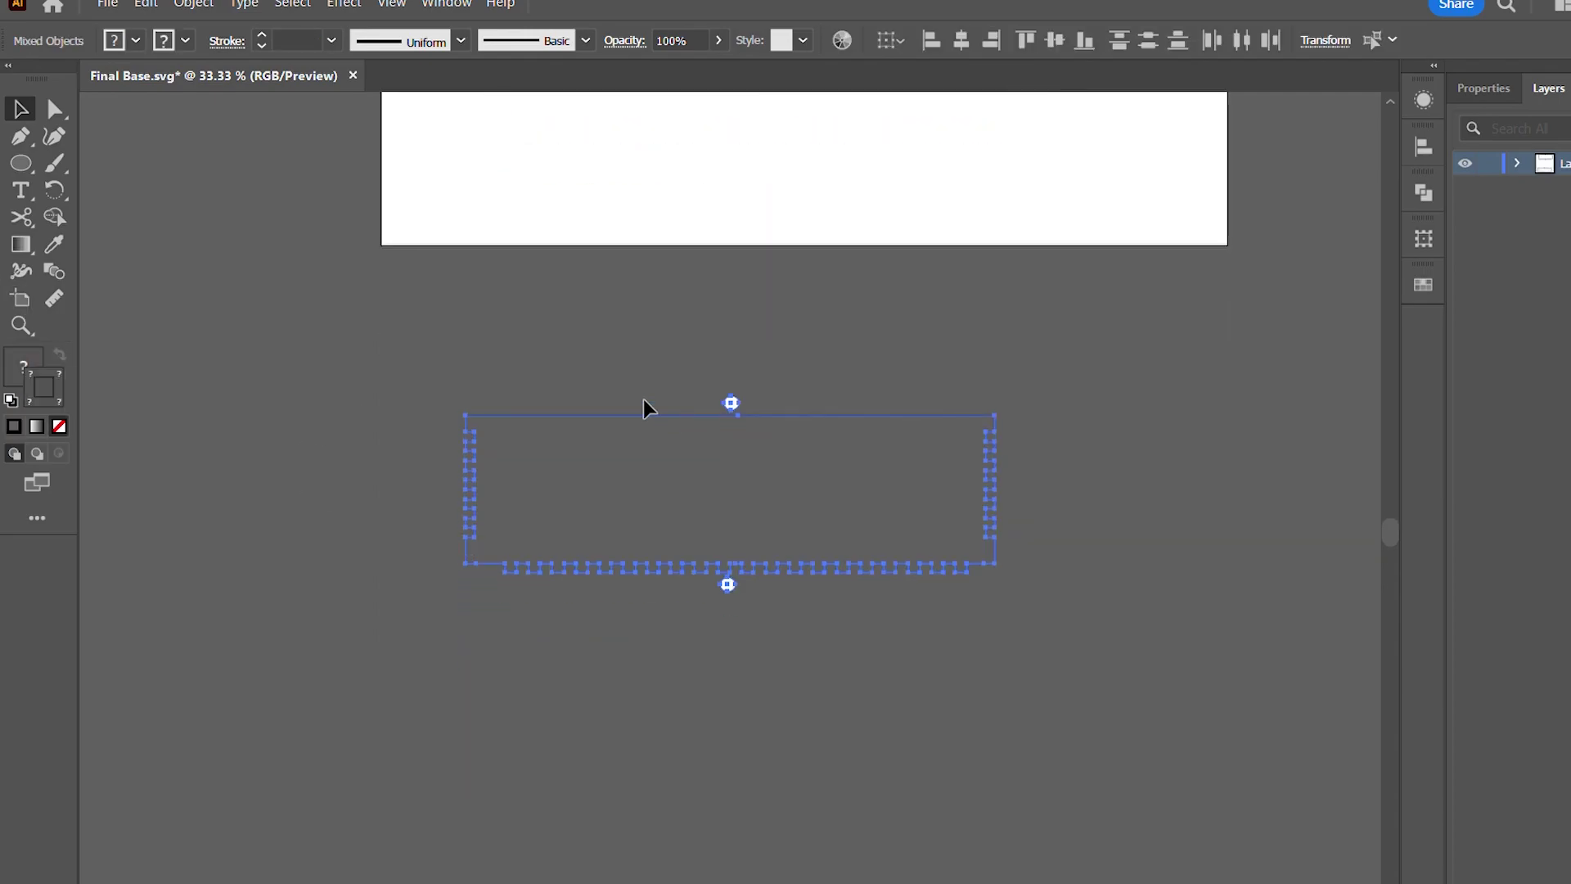
# Draw a second artboard around the duplicated base outline and its circles
pyautogui.hotkey('shift', 'o')
pyautogui.moveTo(375, 348); pyautogui.dragTo(1190, 635)
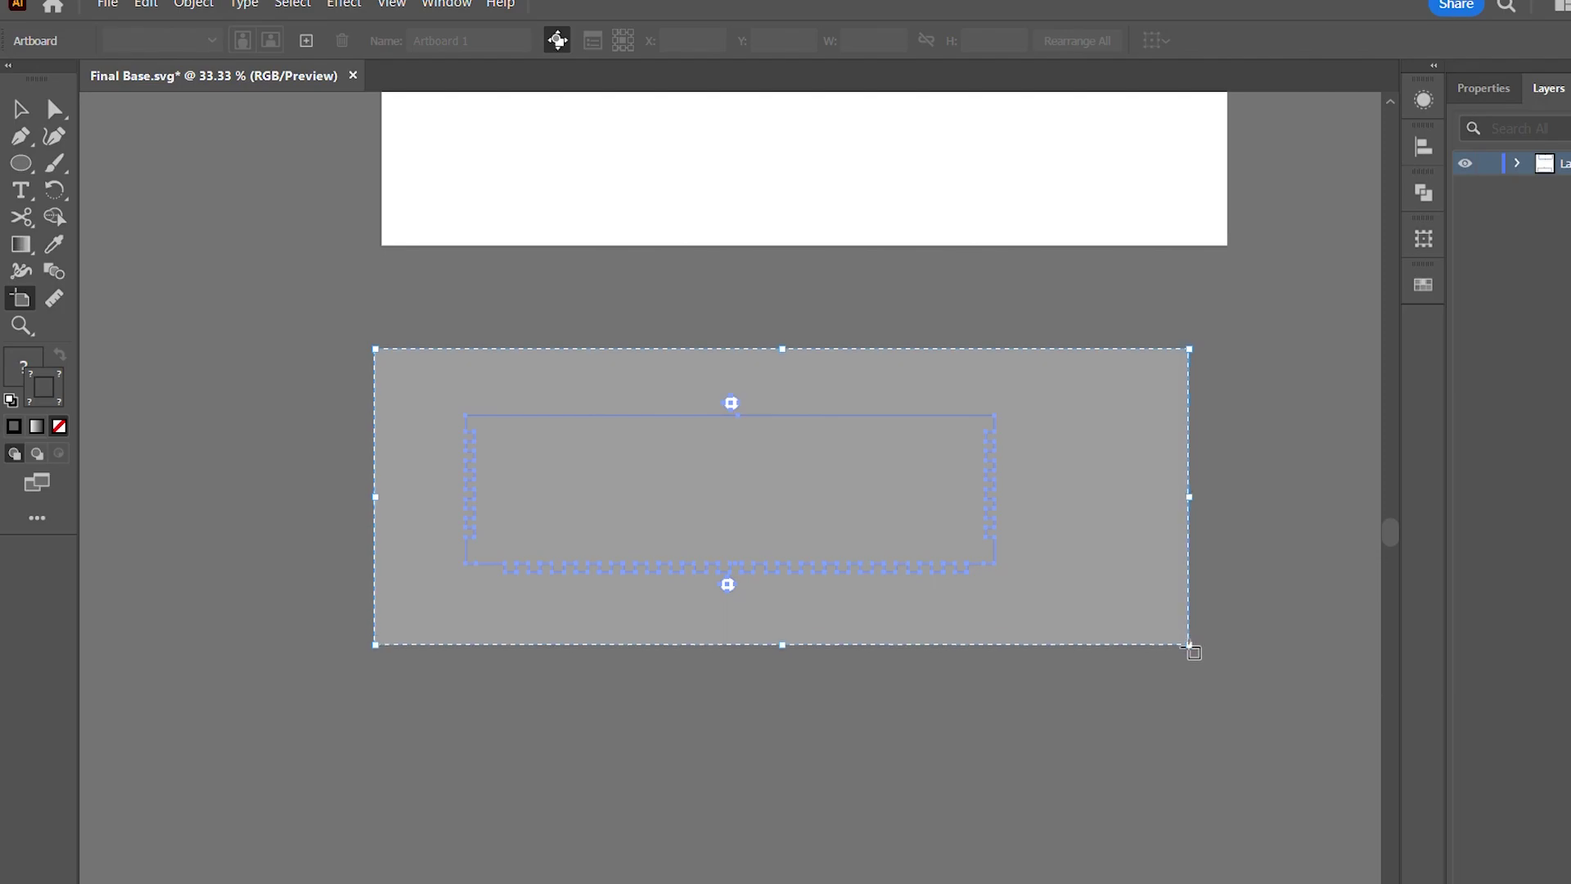
pyautogui.press('v')
# Delete the right half of the base outline on the first artboard, including its bottom joints, and keep both circles
pyautogui.scroll(5, 606, 368)
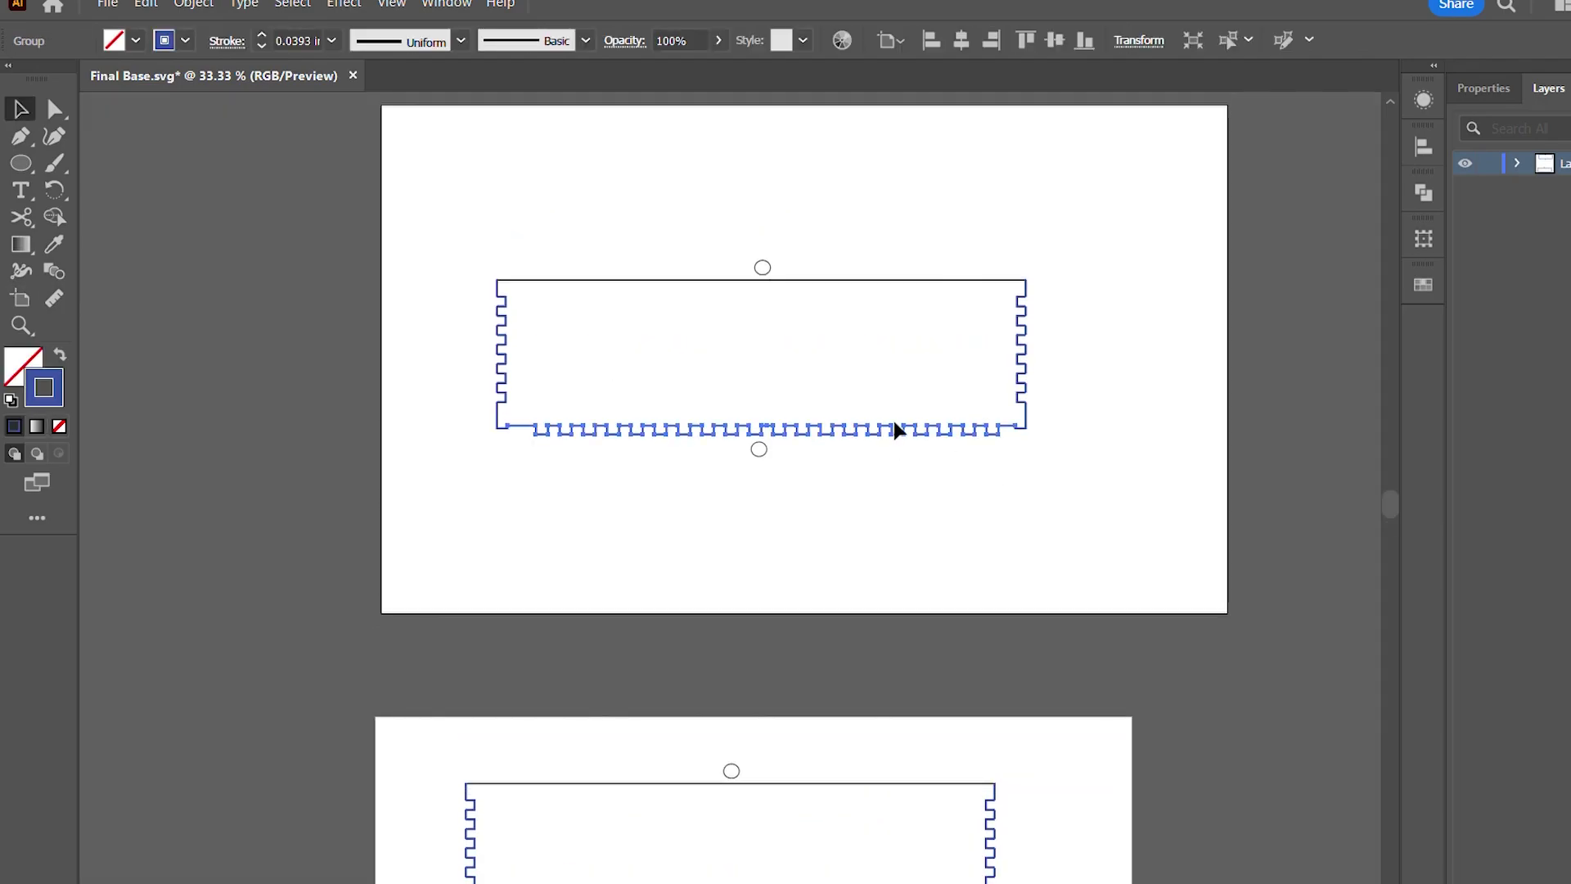
pyautogui.doubleClick(897, 429)
pyautogui.press('\\')
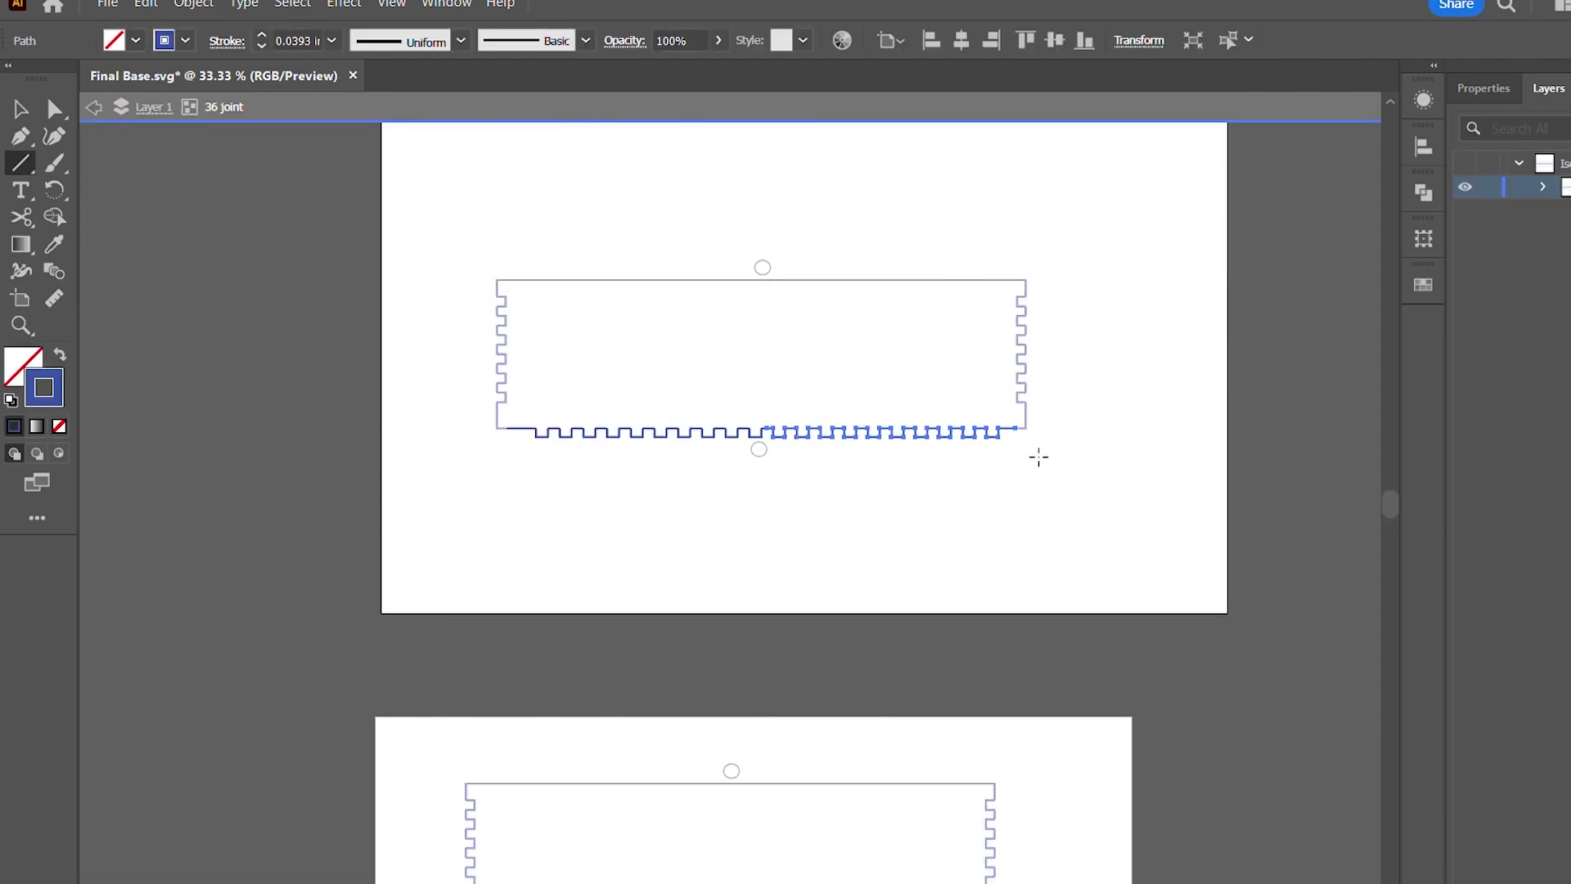
pyautogui.press('Delete')
pyautogui.press('v')
pyautogui.press('Escape')
pyautogui.moveTo(1076, 459); pyautogui.dragTo(898, 261)
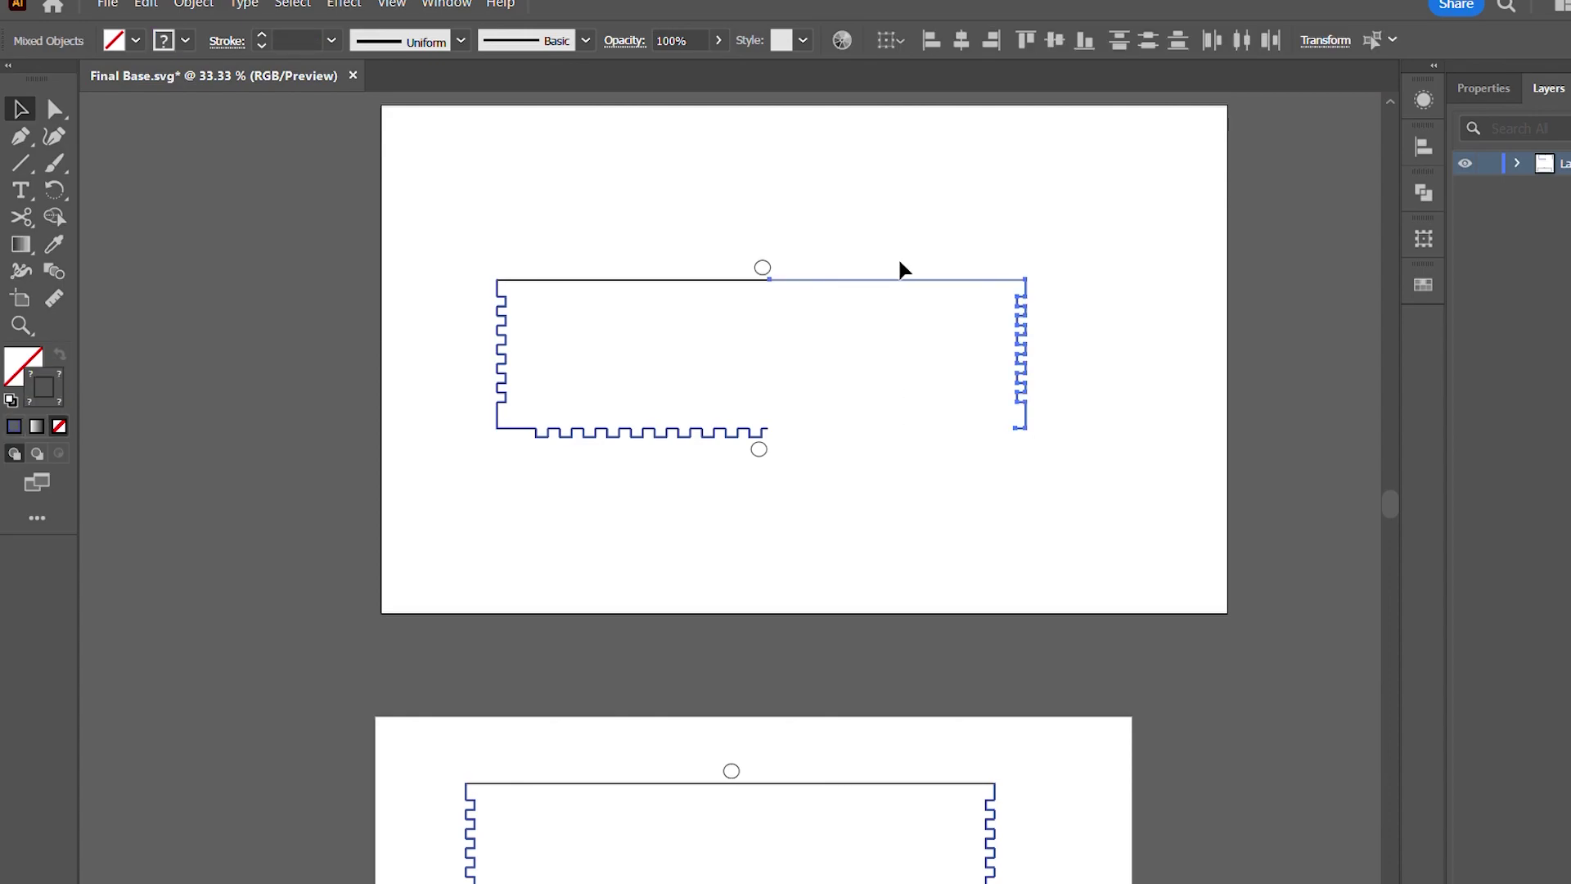
pyautogui.press('Delete')
# Delete the left half of the base outline on the second artboard
pyautogui.scroll(-4, 933, 508)
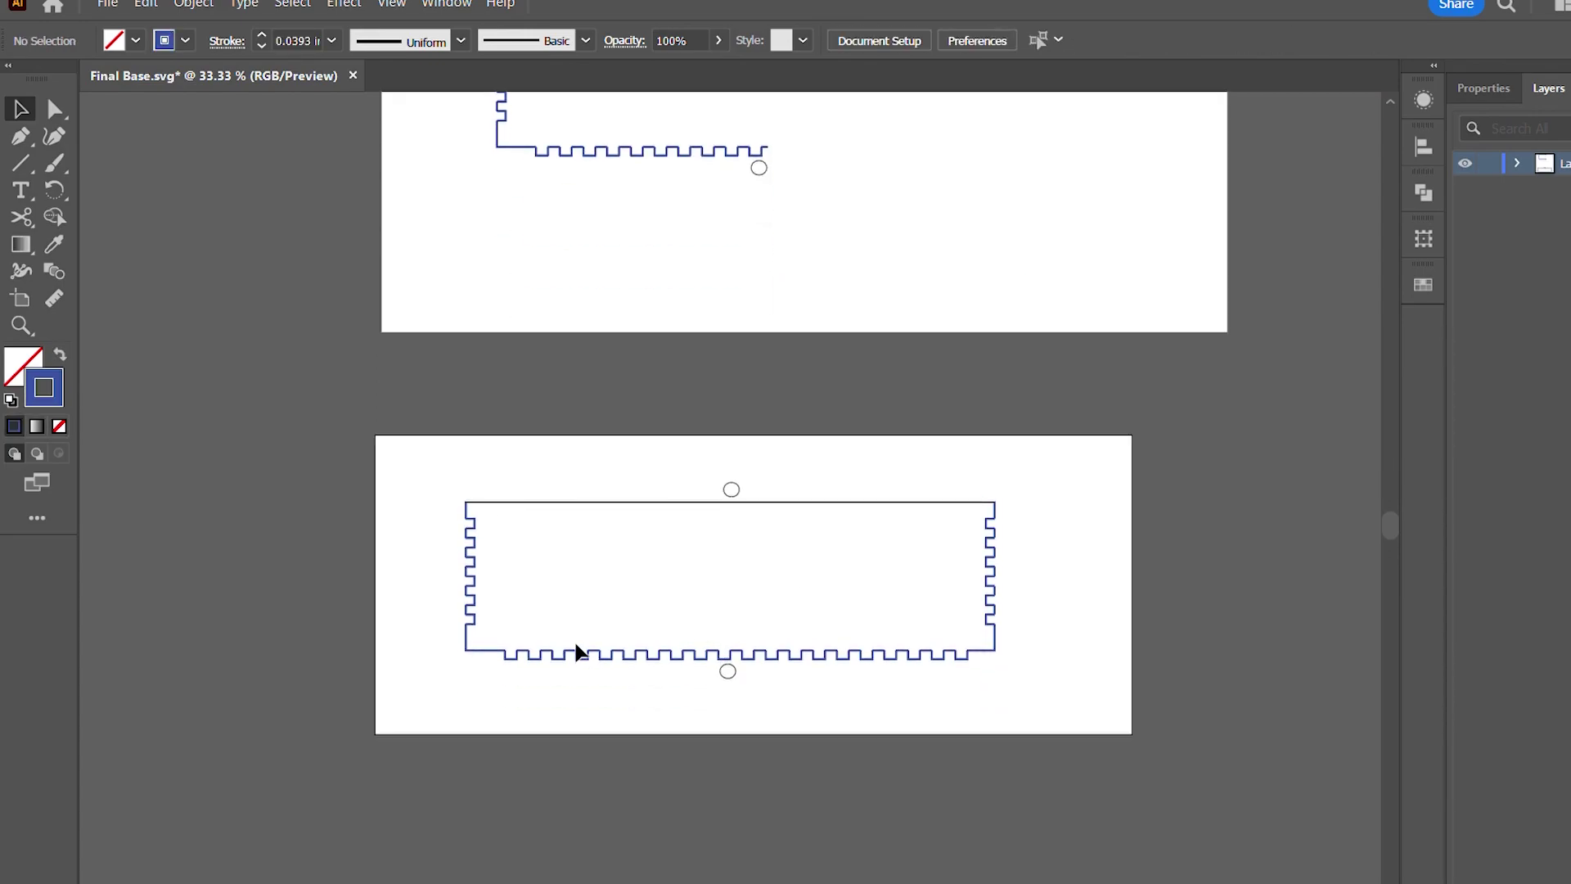
pyautogui.moveTo(610, 638); pyautogui.dragTo(407, 428)
pyautogui.press('Delete')
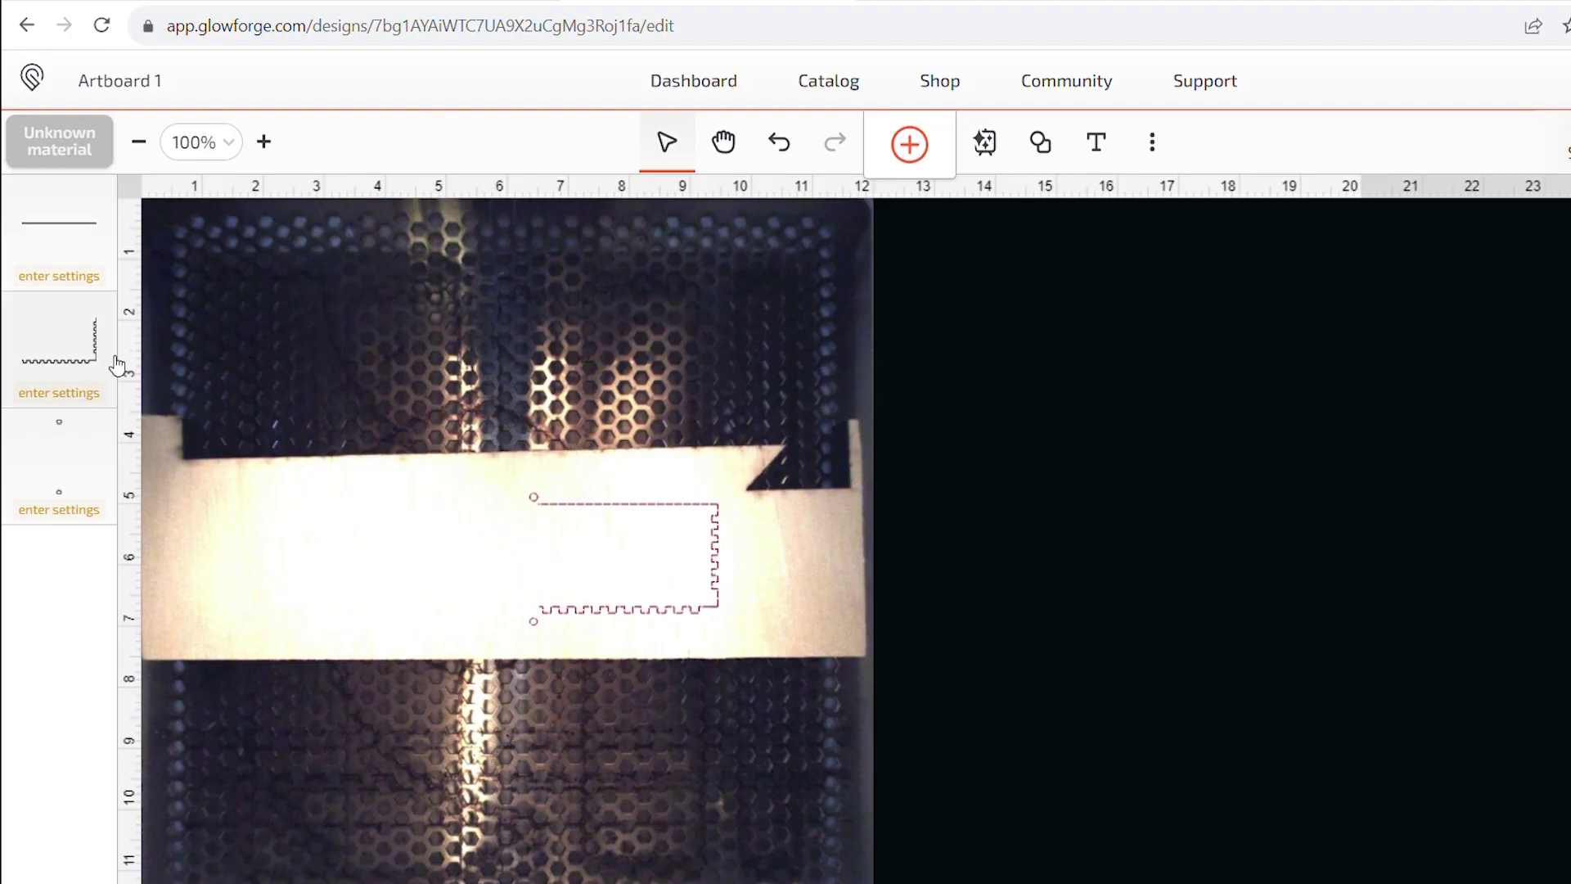
# In Glowforge, set the toothed outline and straight edge to cut at 14/10/4x, and choose manual engrave settings for the circles
pyautogui.click(68, 394)
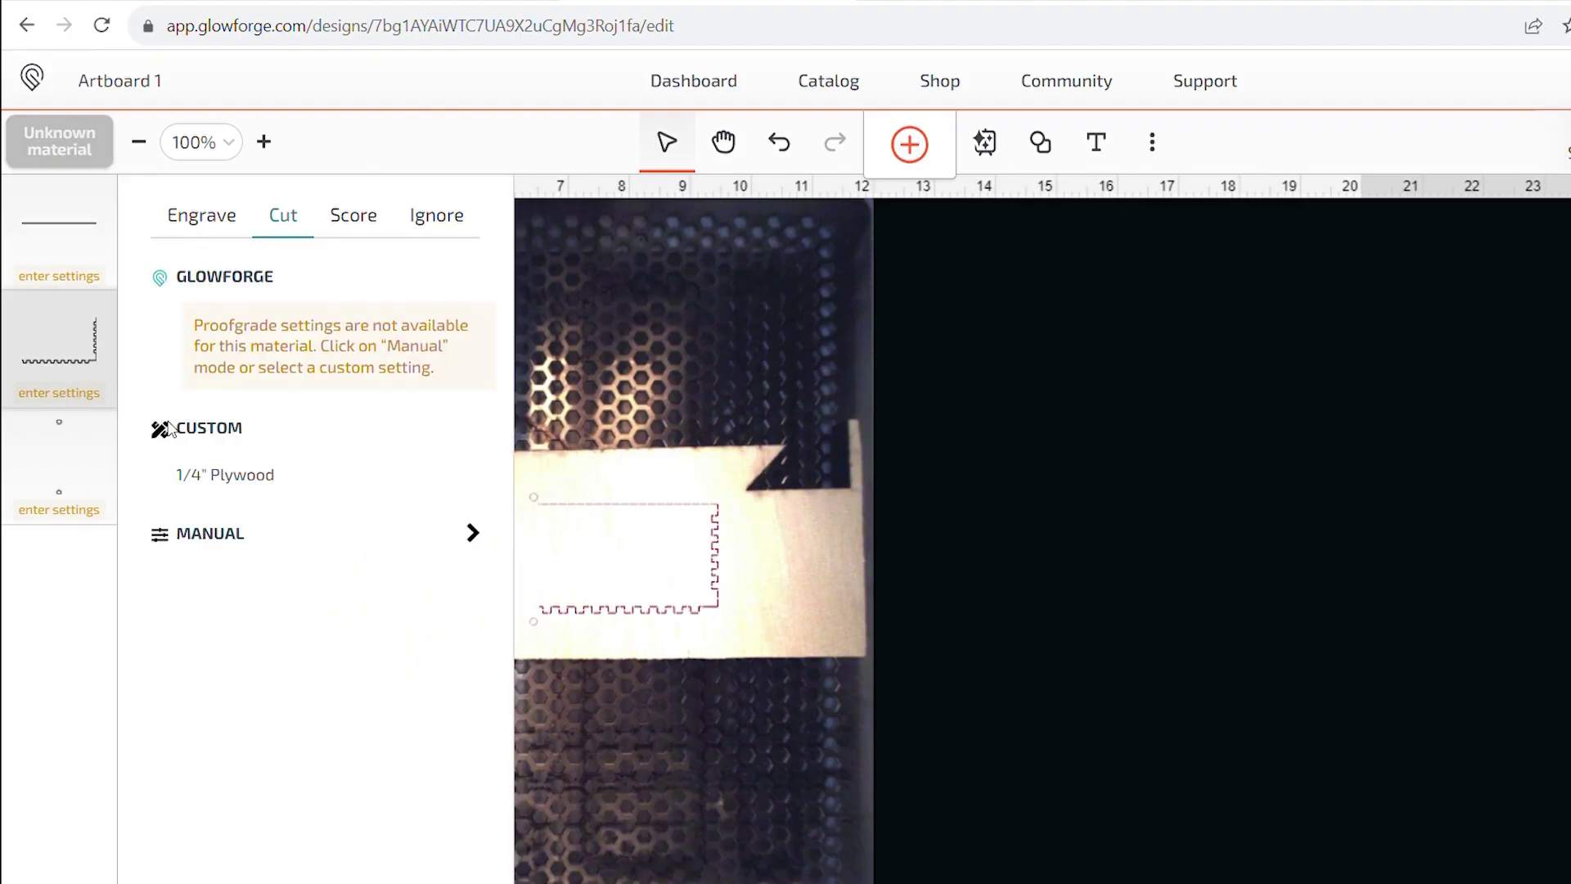
pyautogui.click(29, 219)
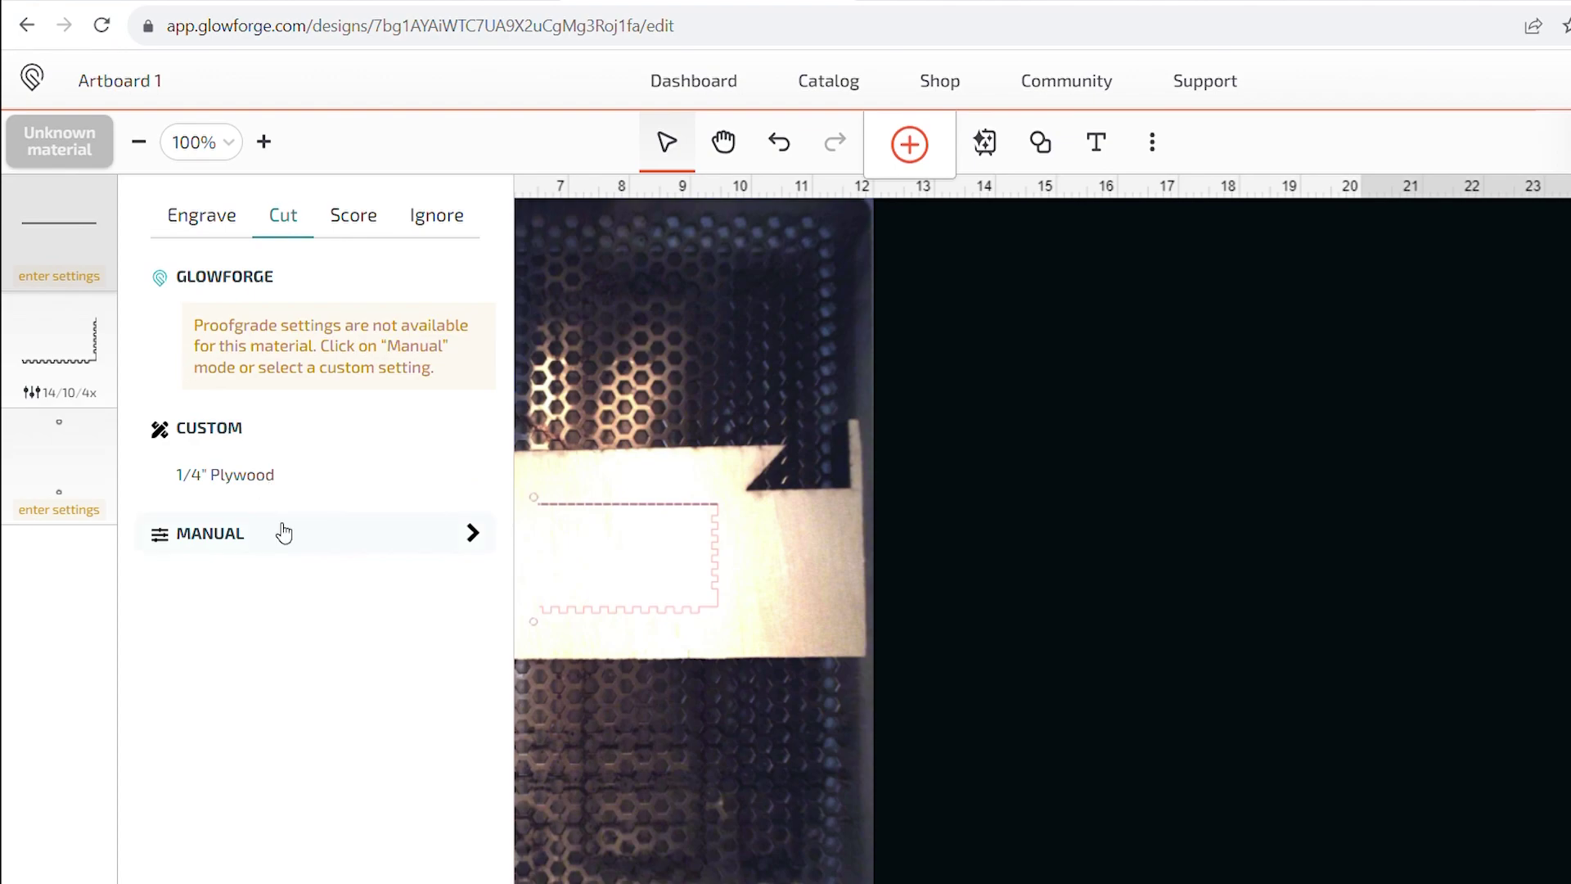
pyautogui.click(91, 509)
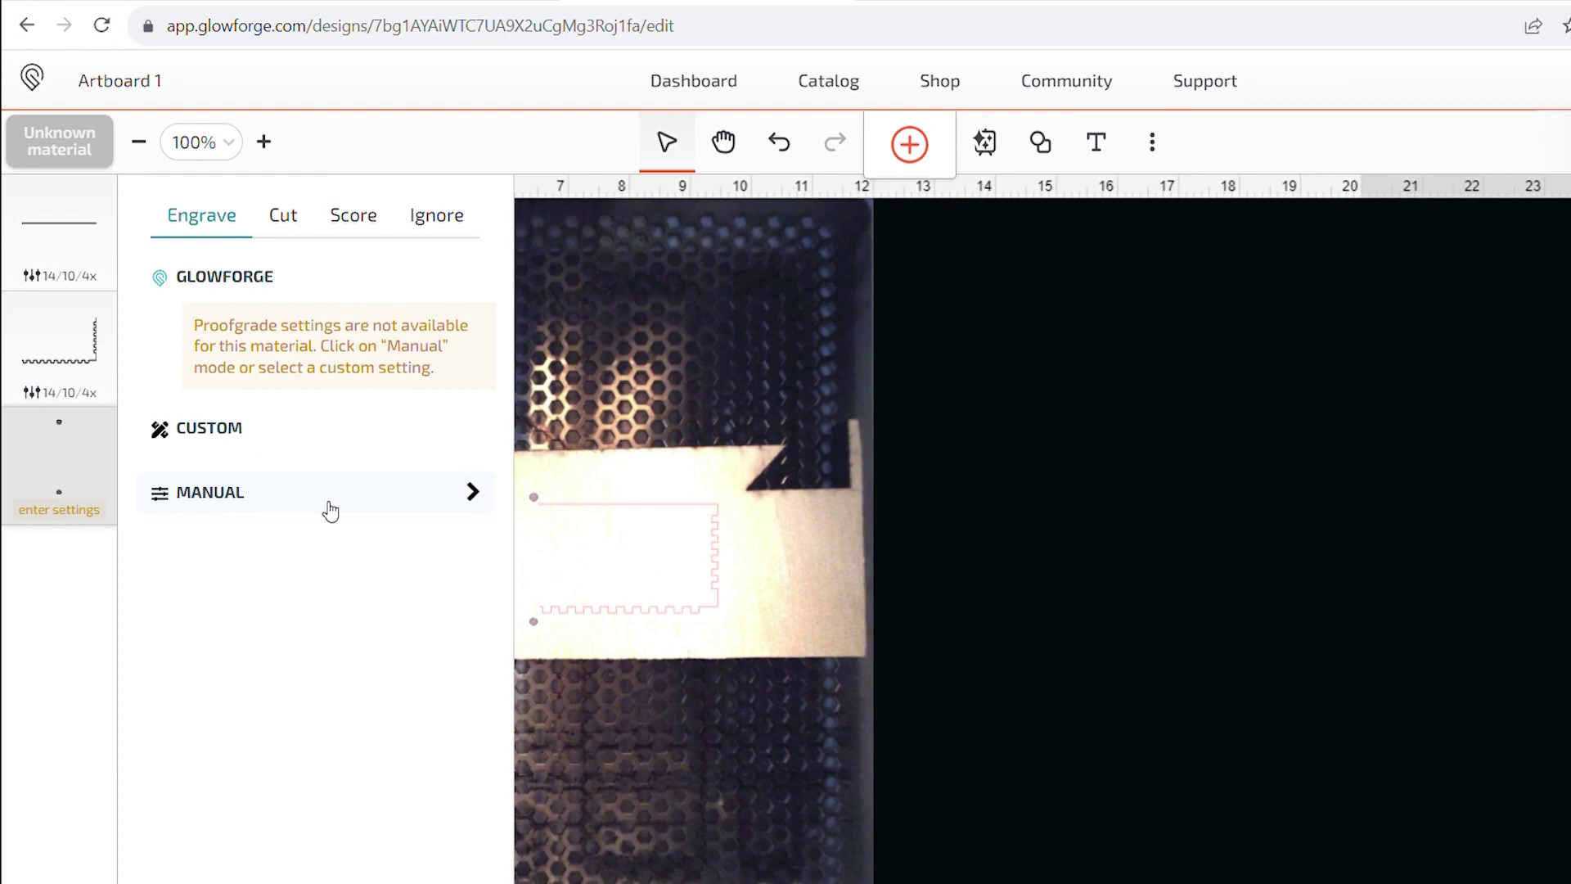
pyautogui.click(331, 509)
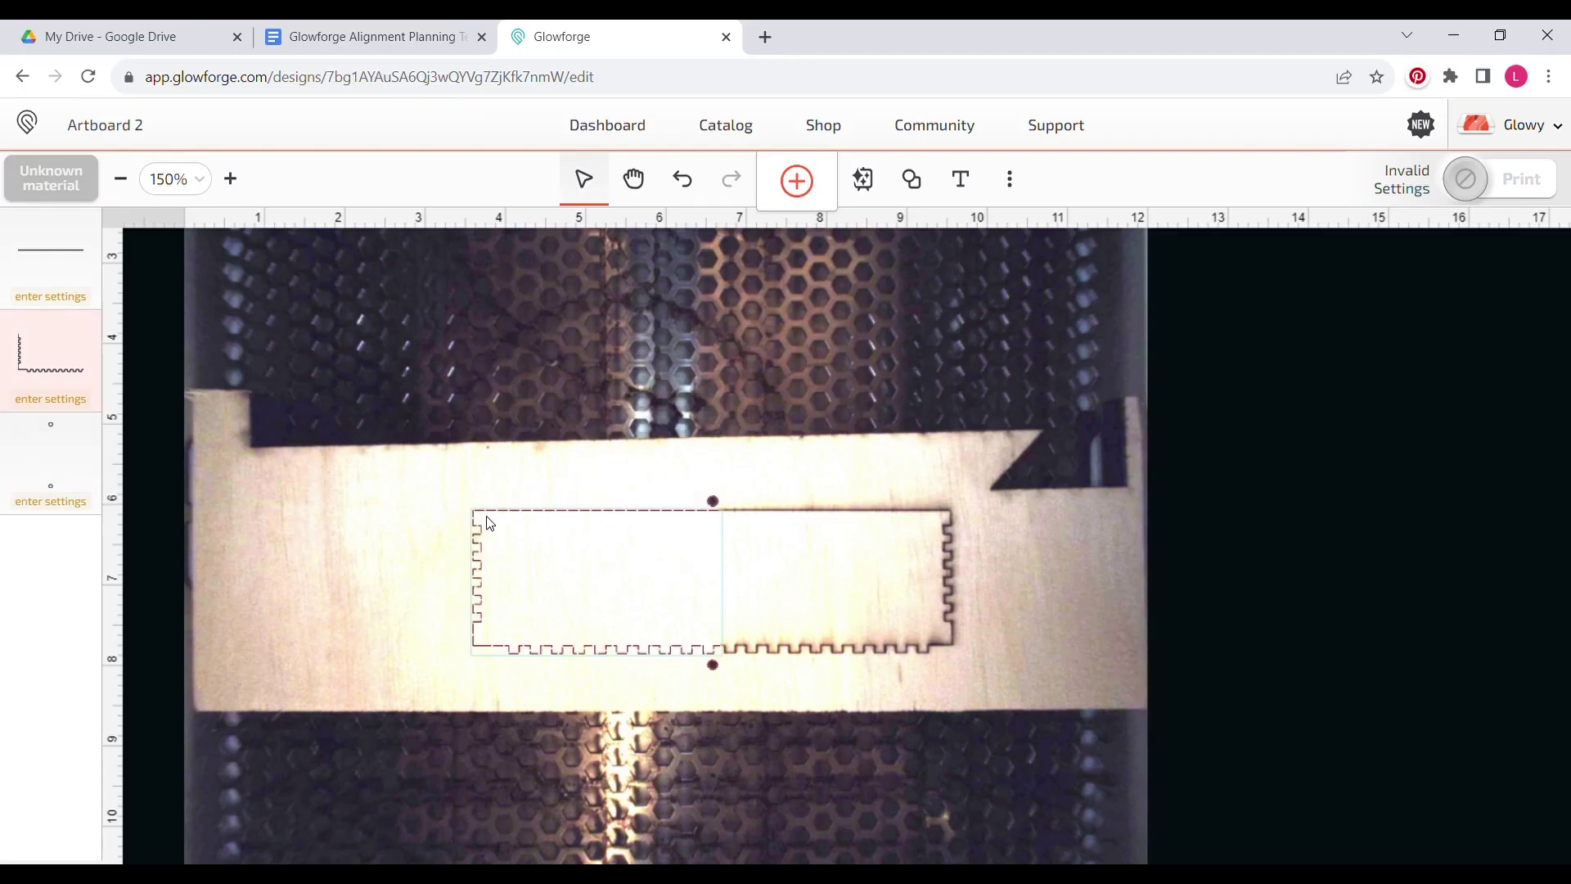
# Set the toothed outline of the Artboard 2 design to Ignore
pyautogui.click(69, 398)
pyautogui.click(360, 253)
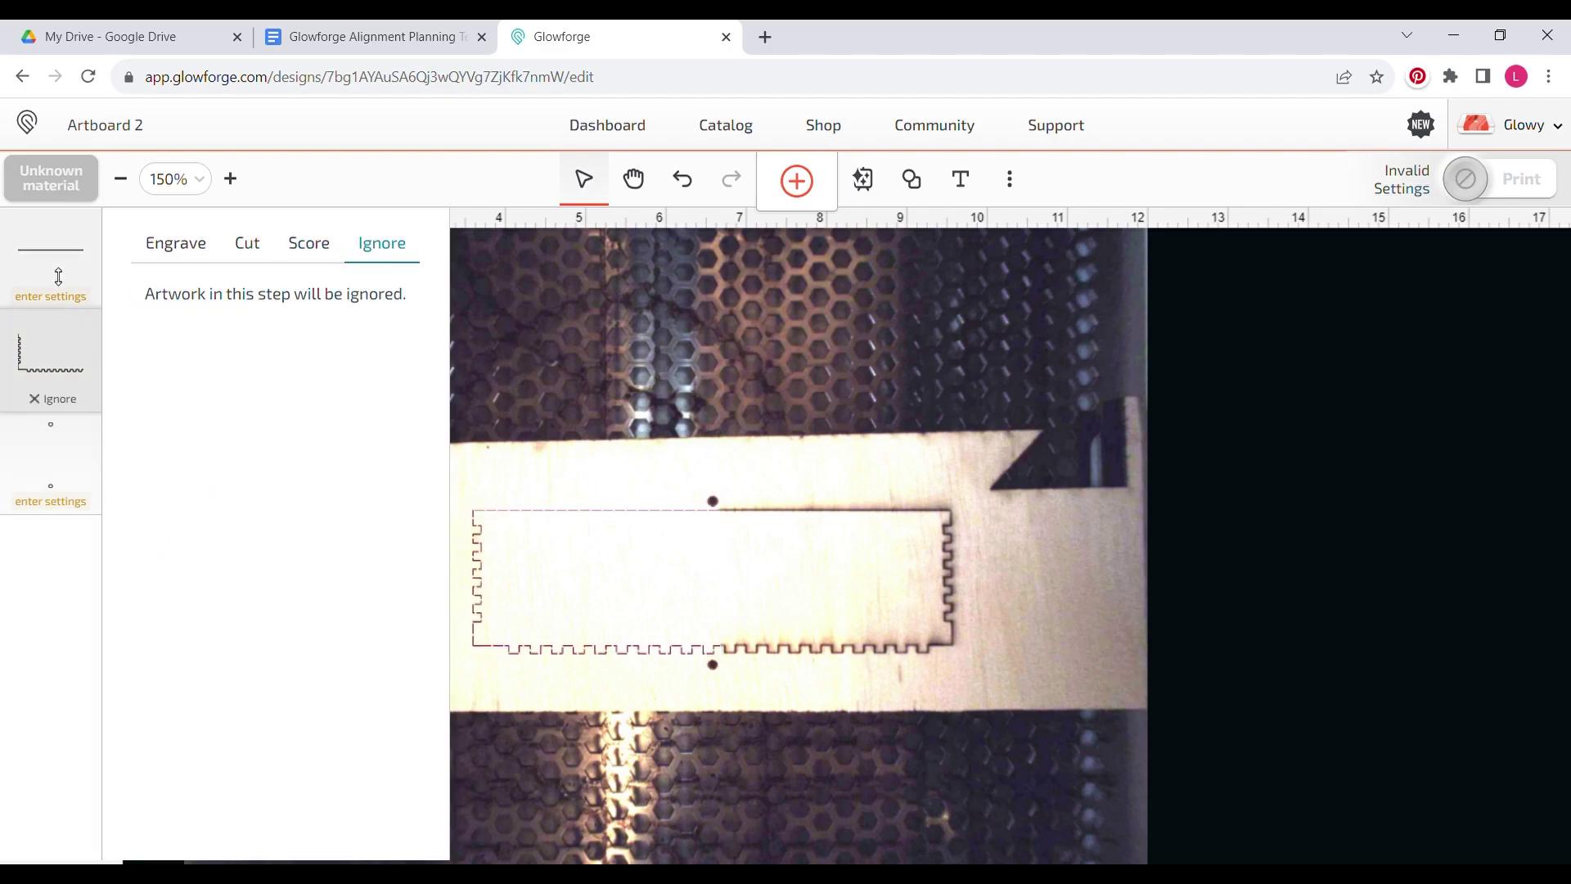